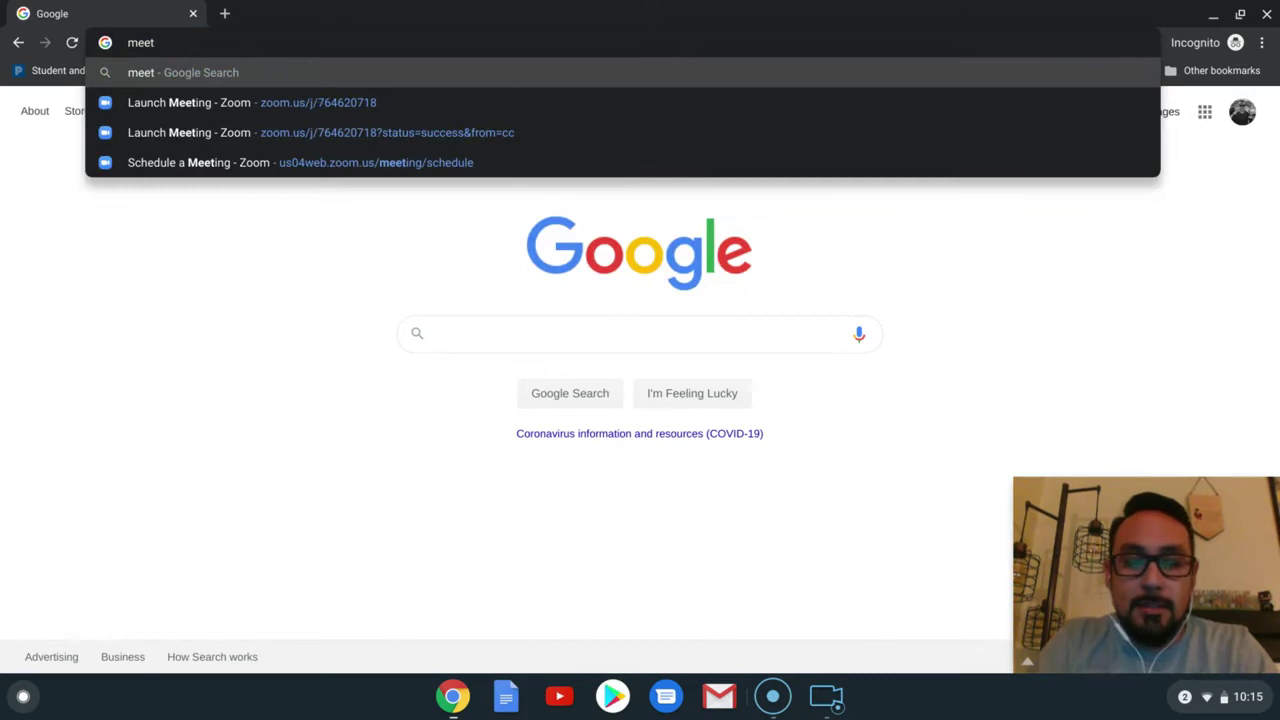
Step: Load meet.google.com in Chrome's address bar
{"action": "type", "text": ".google.com"}
{"action": "key", "text": "Return"}
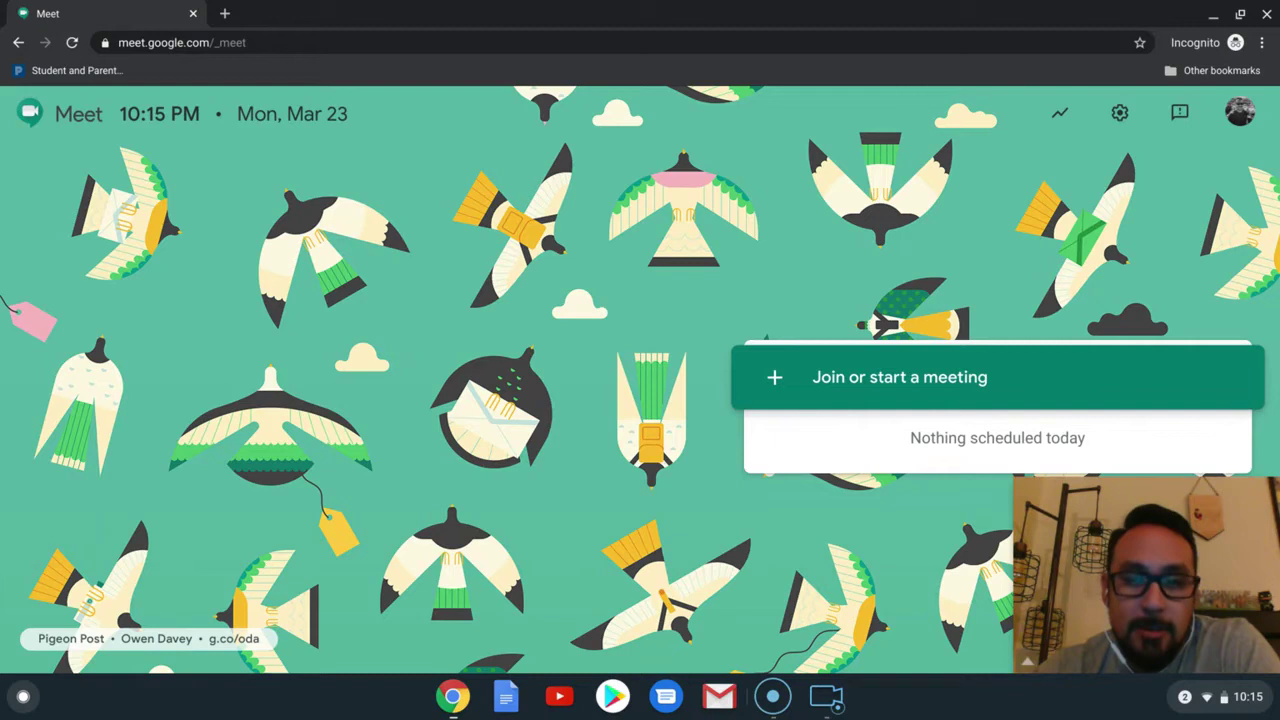
{"action": "left_click", "coordinate": [849, 383]}
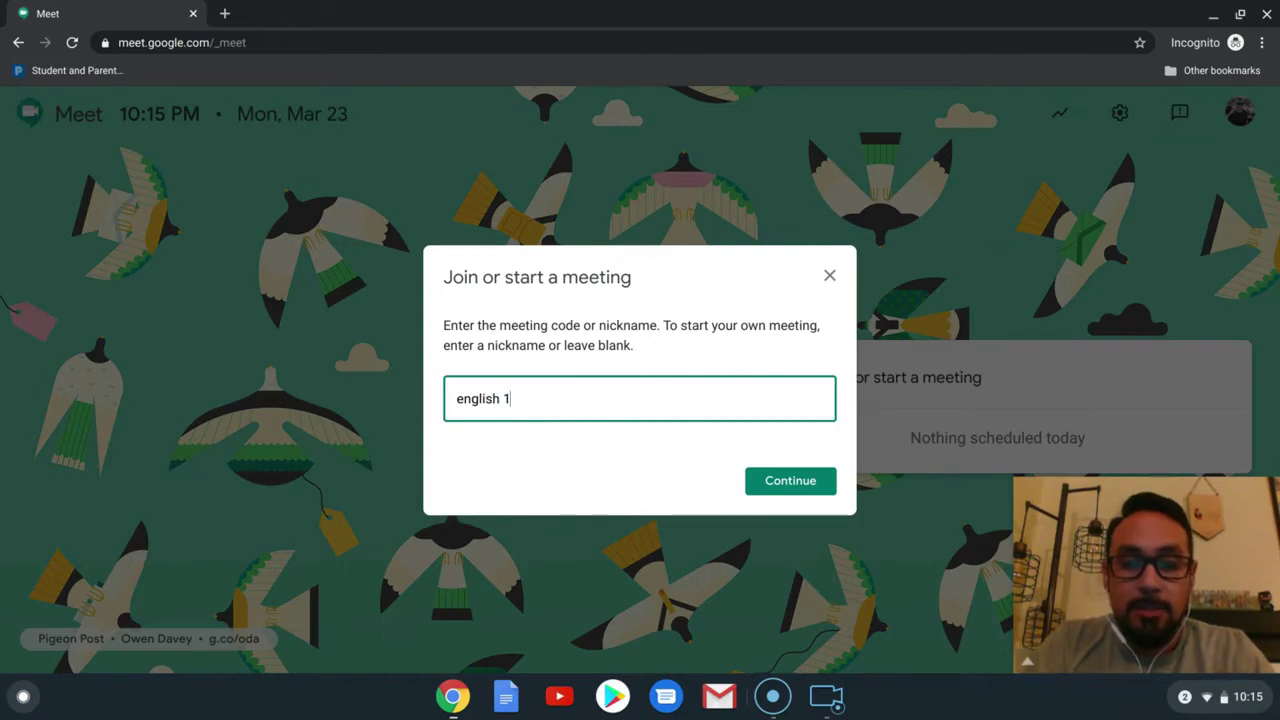
{"action": "left_click", "coordinate": [790, 481]}
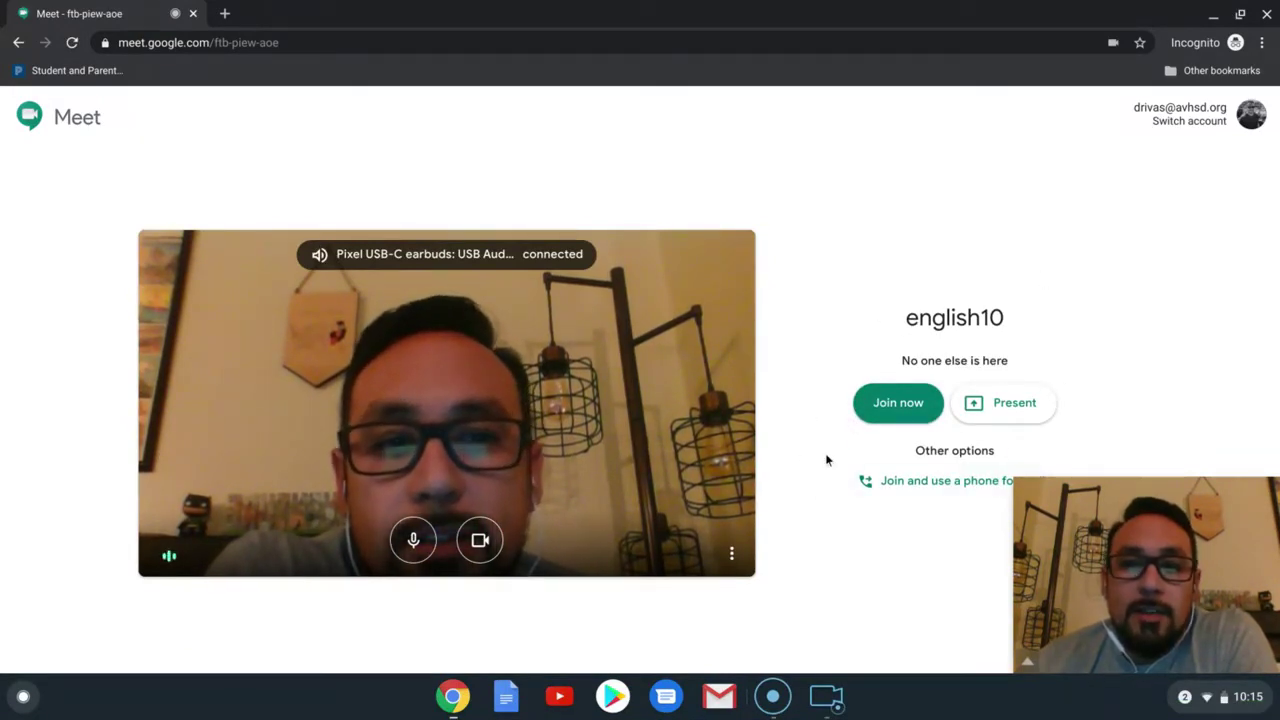
{"action": "left_click", "coordinate": [897, 409]}
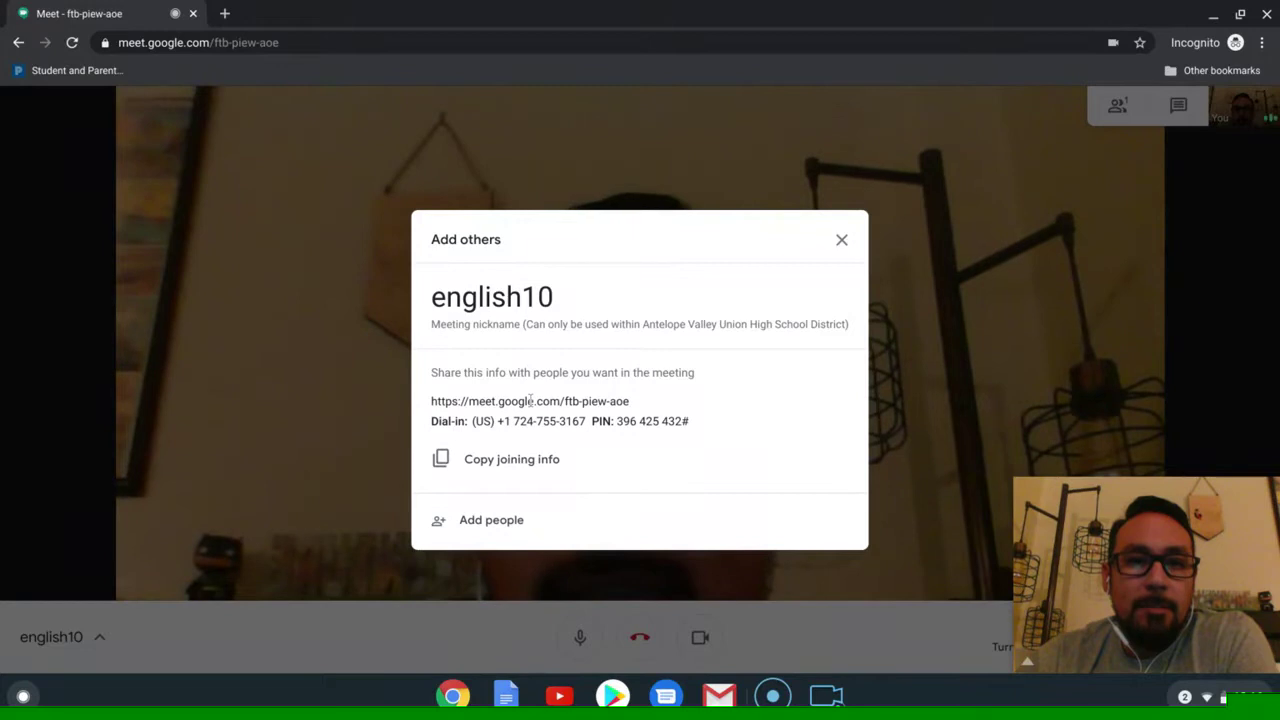
Step: Select the english10 meeting link and copy its joining info
{"action": "triple_click", "coordinate": [530, 400]}
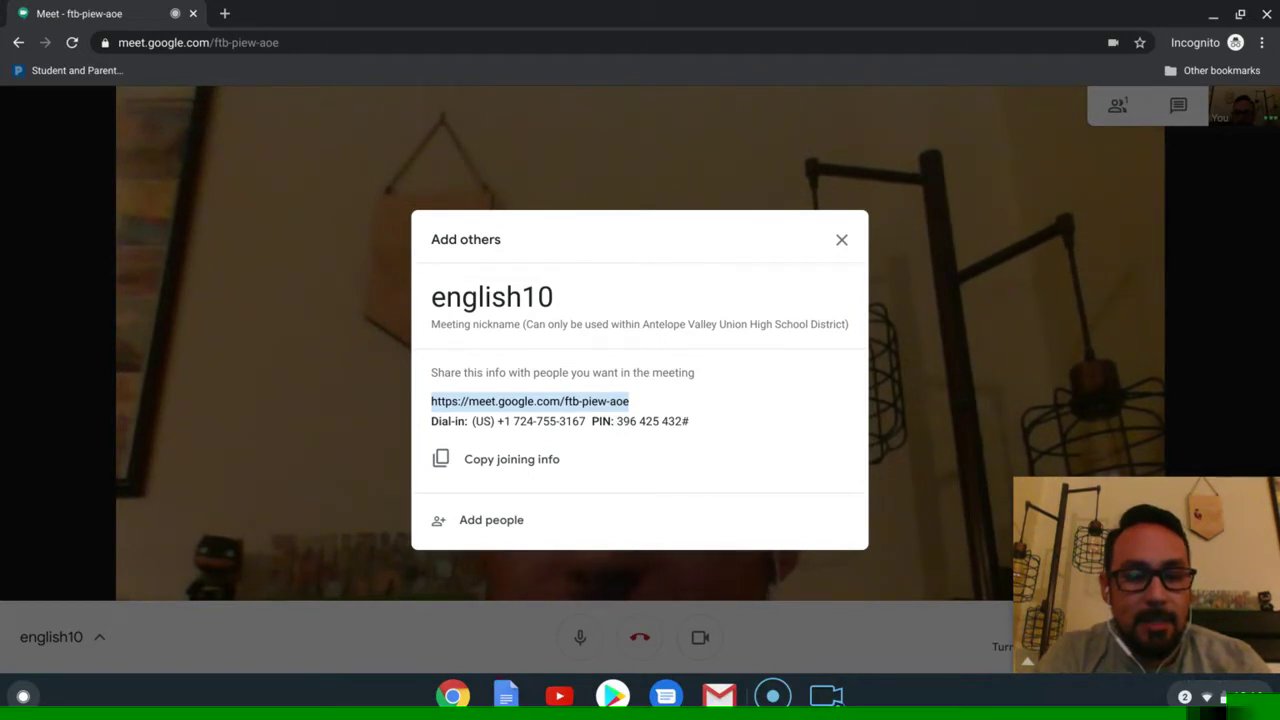
{"action": "left_click", "coordinate": [505, 459]}
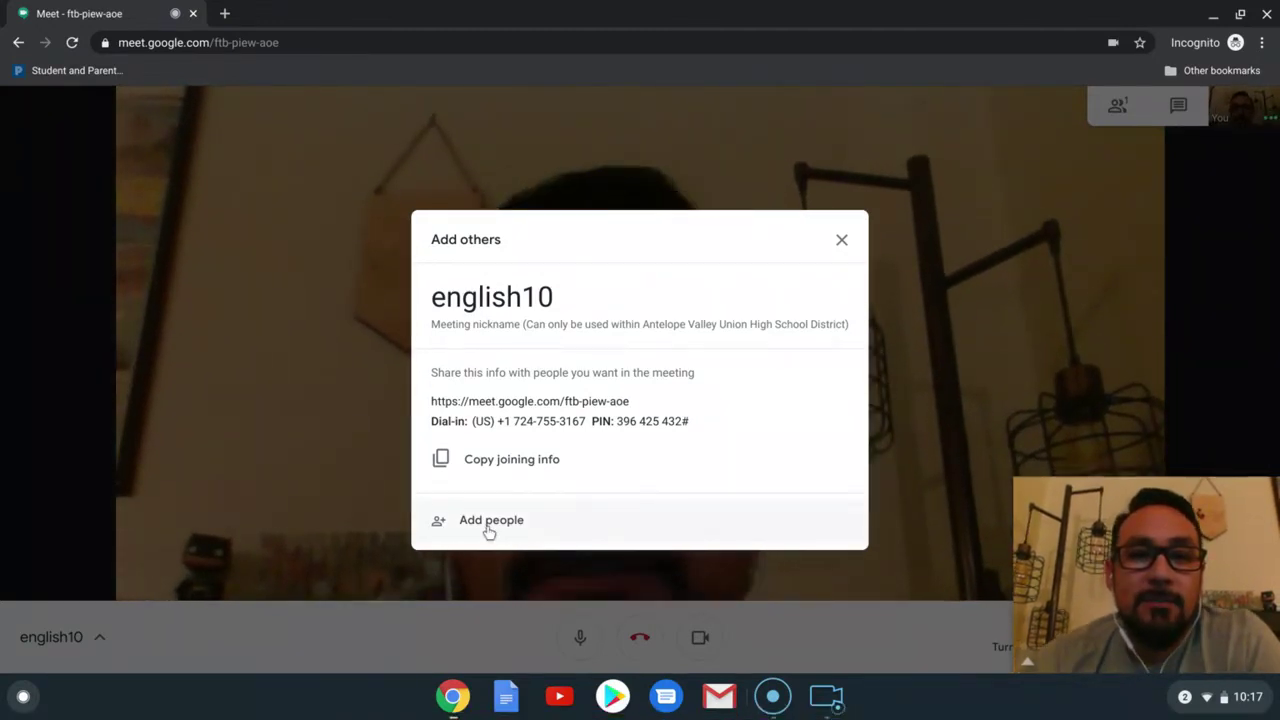
Step: Search the school directory for two colleagues by name and add both as invitees
{"action": "left_click", "coordinate": [488, 532]}
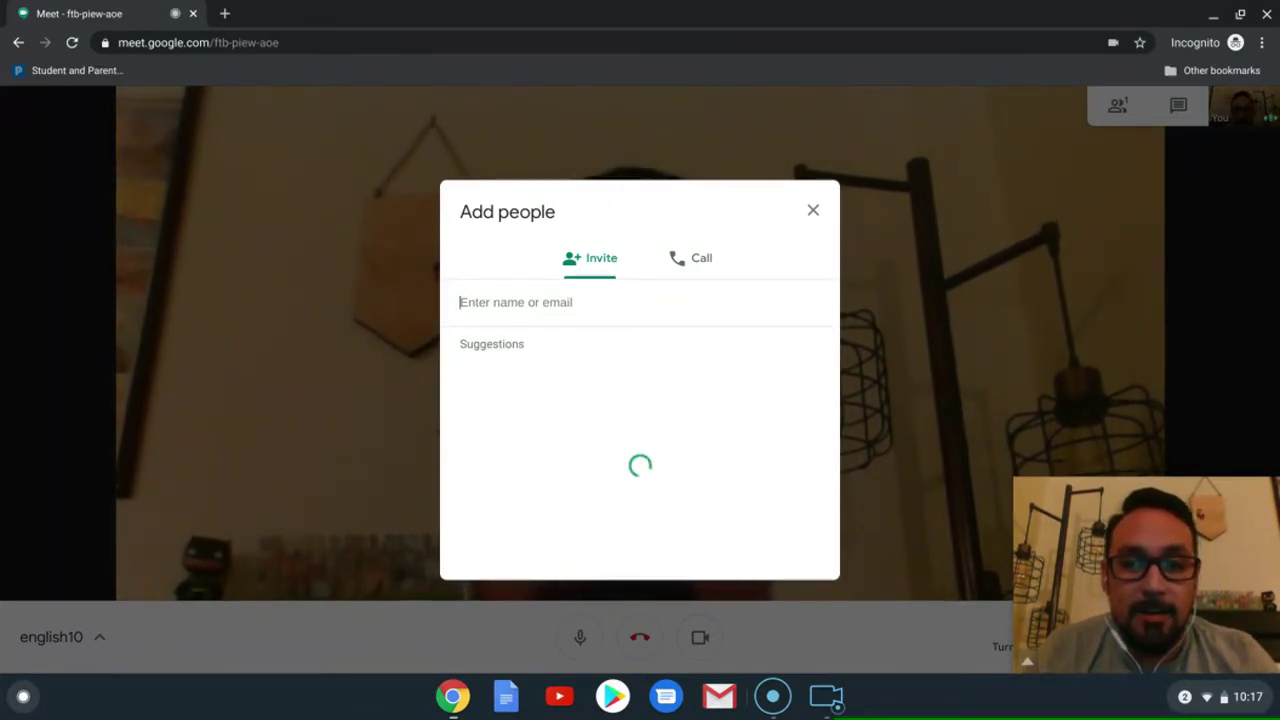
{"action": "type", "text": "ben"}
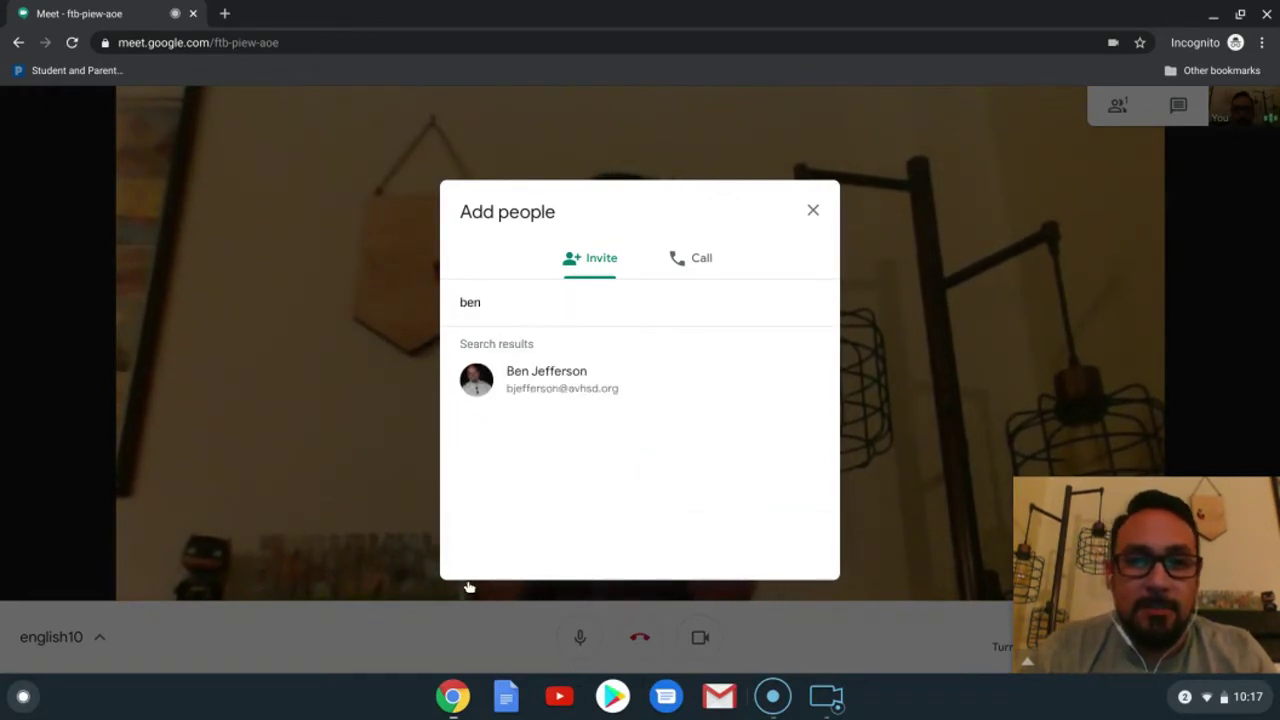
{"action": "left_click", "coordinate": [558, 388]}
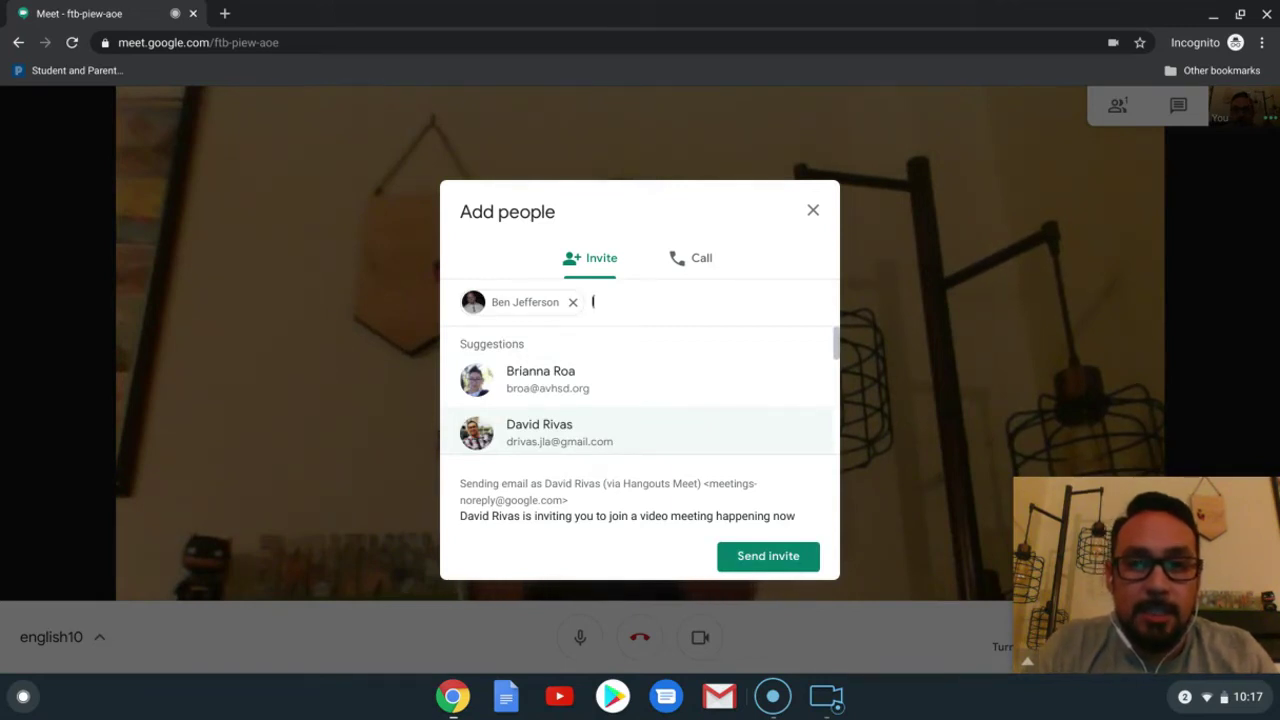
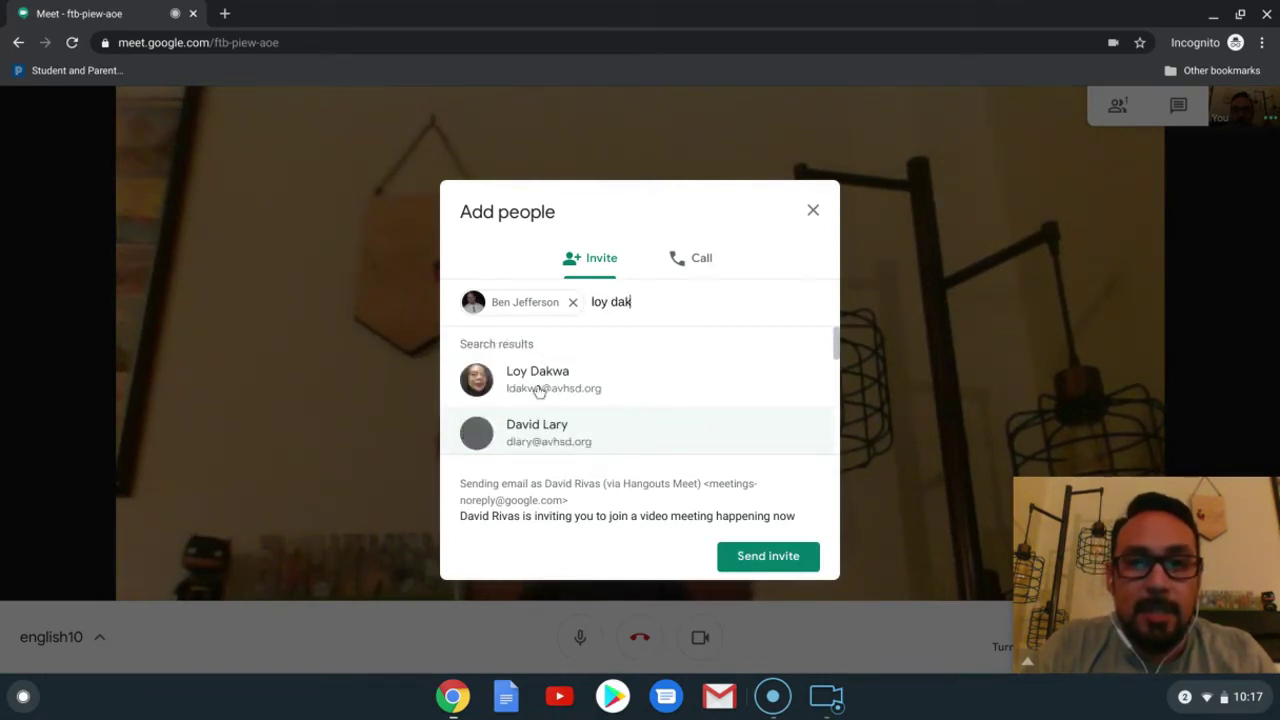
{"action": "left_click", "coordinate": [538, 390]}
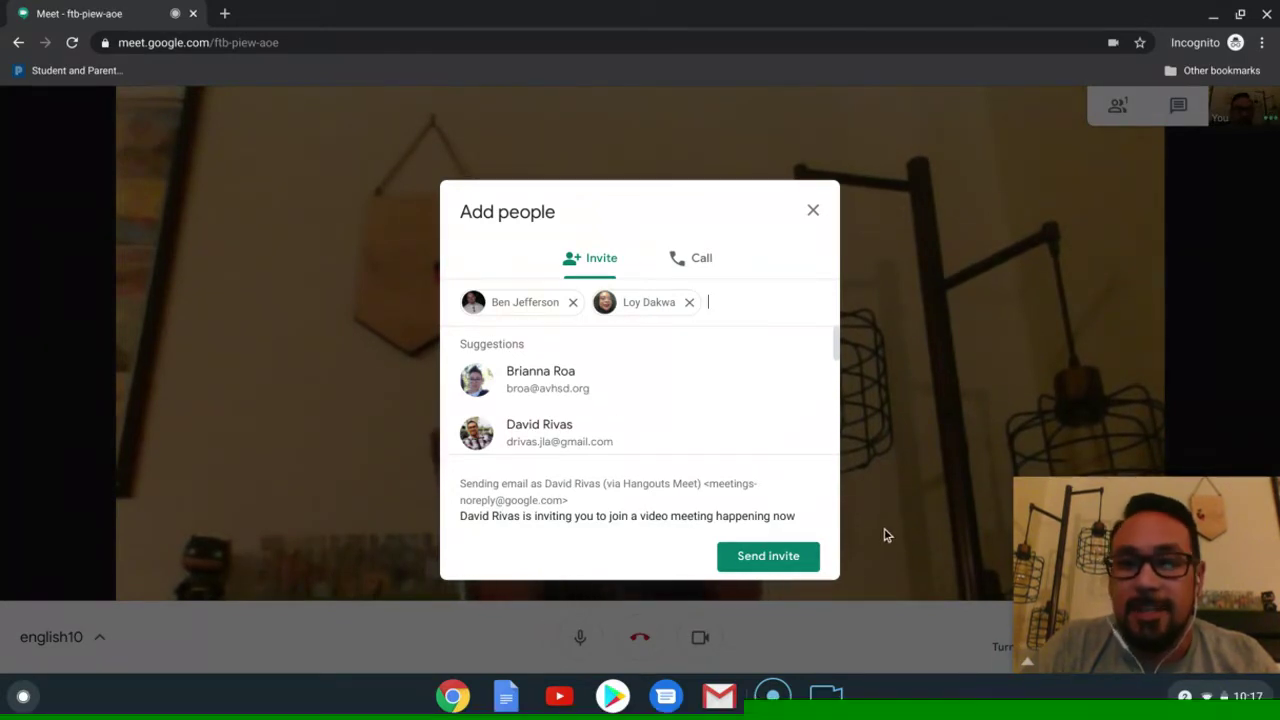
Step: Close the invite form unsent, start a screen recording, and show the english10 meeting details
{"action": "left_click", "coordinate": [813, 212]}
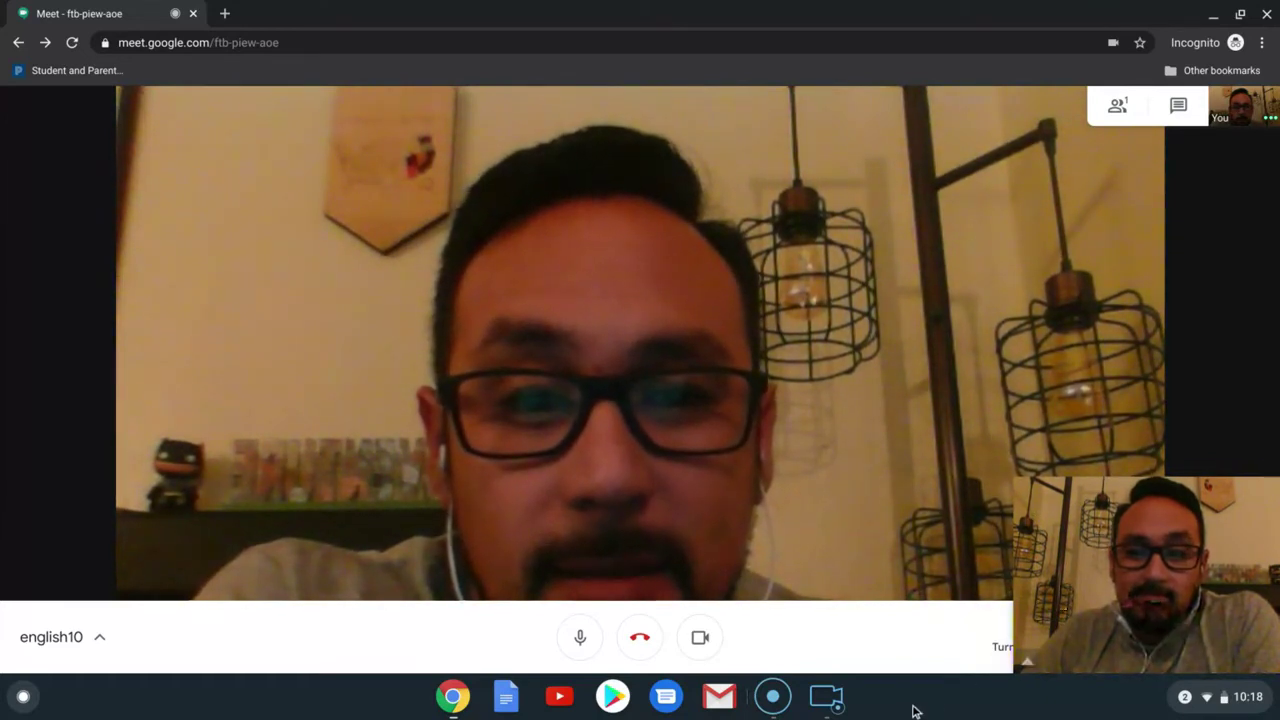
{"action": "left_click", "coordinate": [834, 703]}
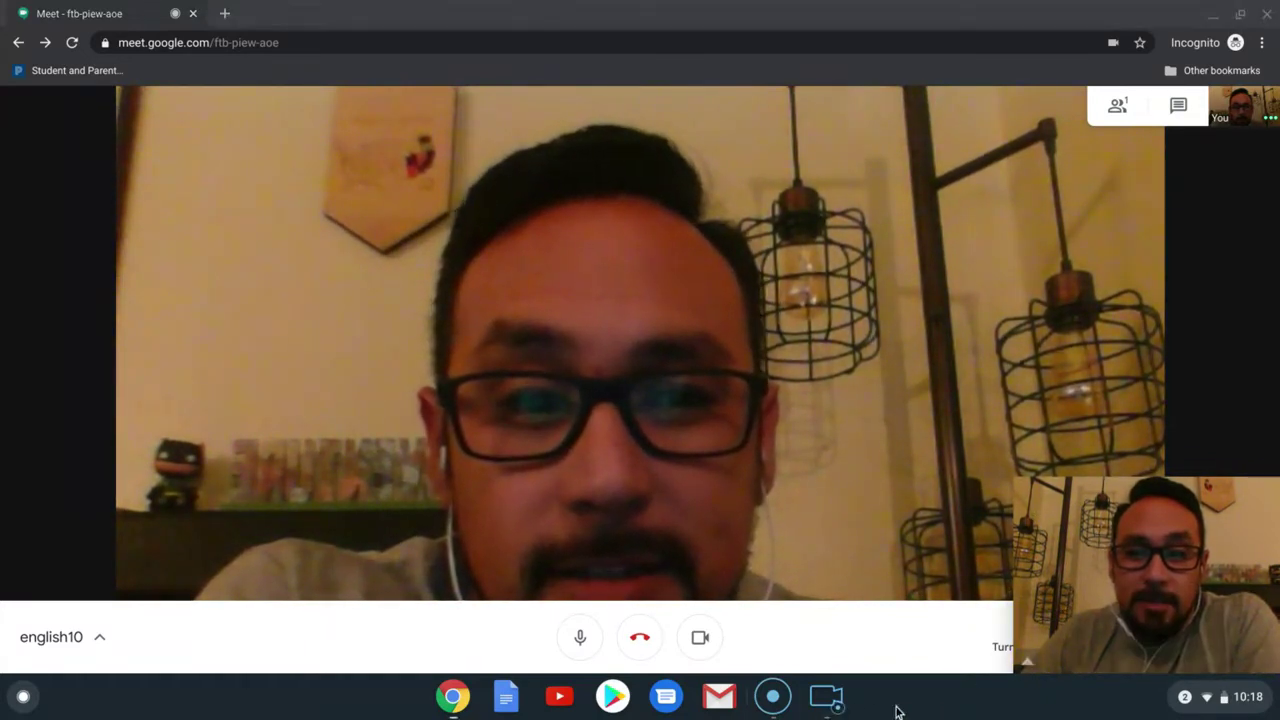
{"action": "left_click", "coordinate": [52, 637]}
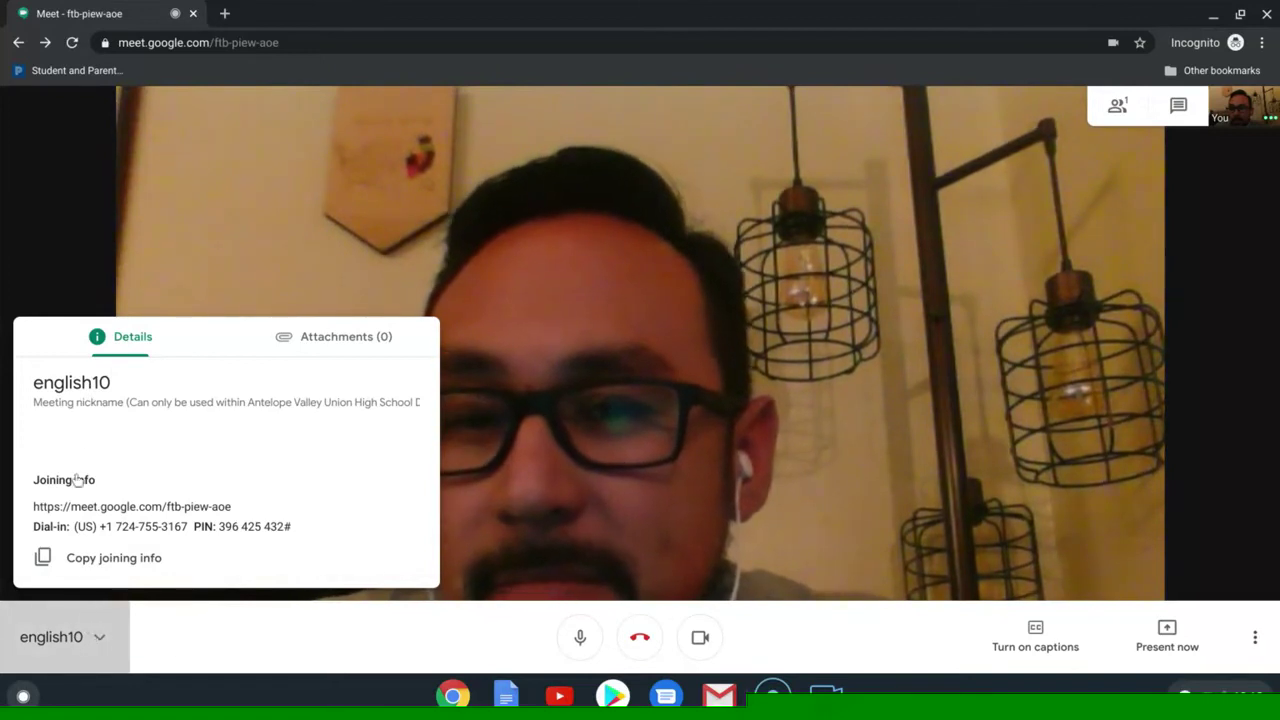
Step: Check the Attachments and Details tabs, hide the details panel, and turn the camera off
{"action": "left_click", "coordinate": [344, 338]}
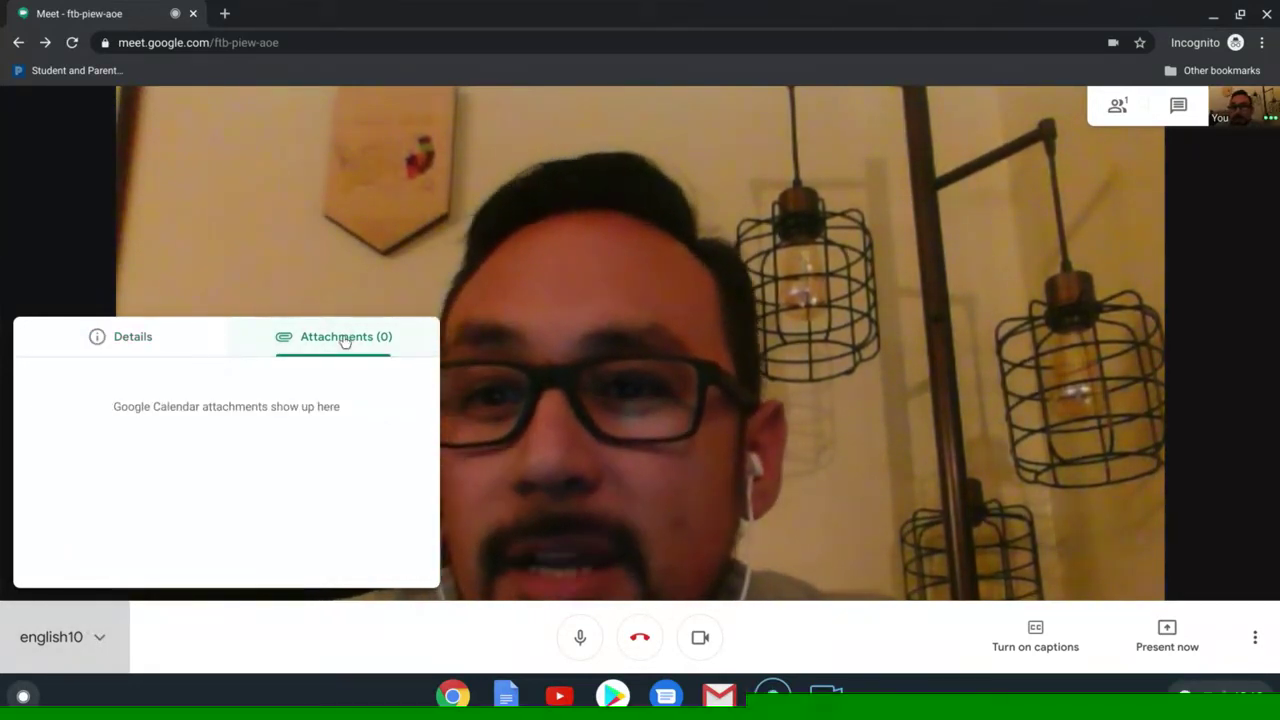
{"action": "left_click", "coordinate": [143, 337]}
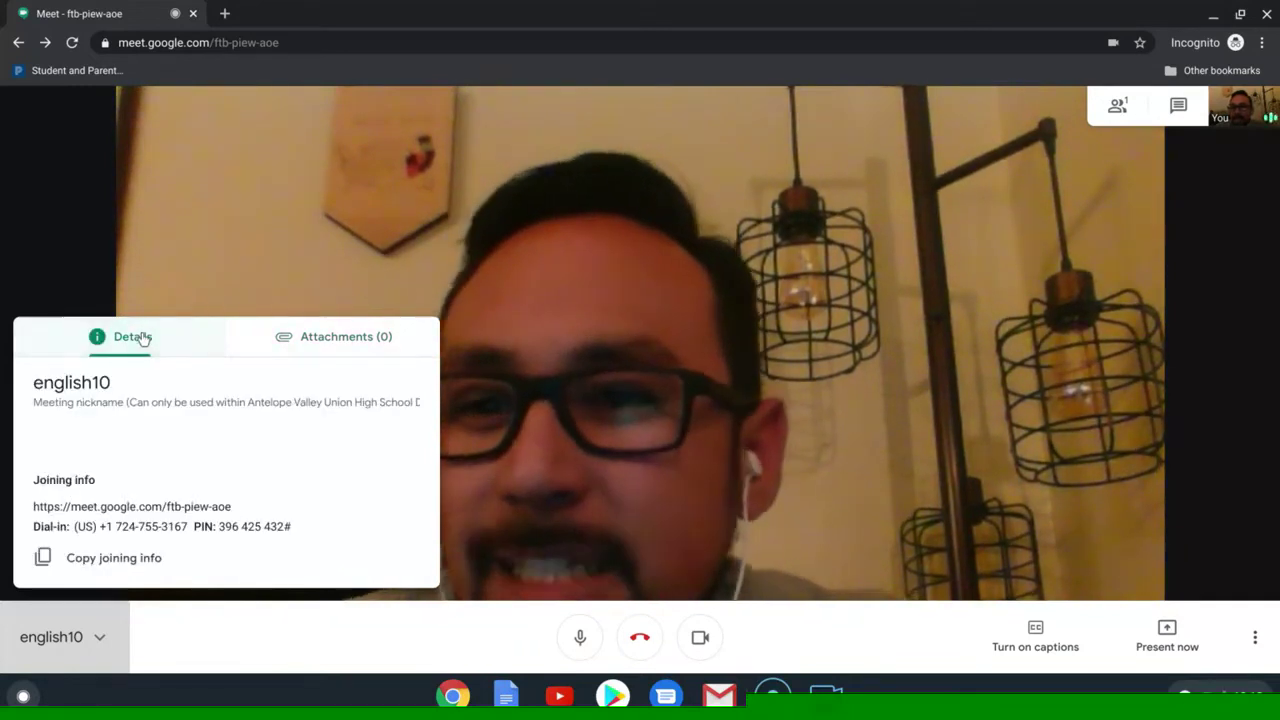
{"action": "left_click", "coordinate": [210, 619]}
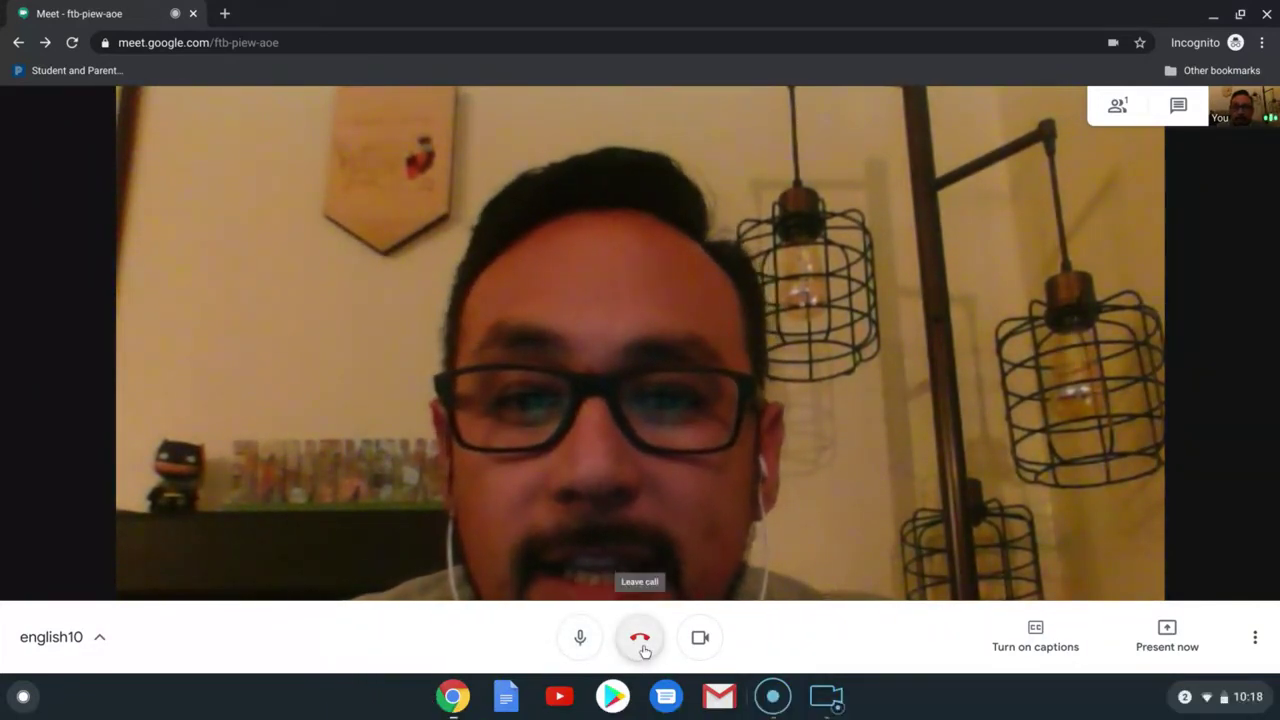
{"action": "left_click", "coordinate": [702, 646]}
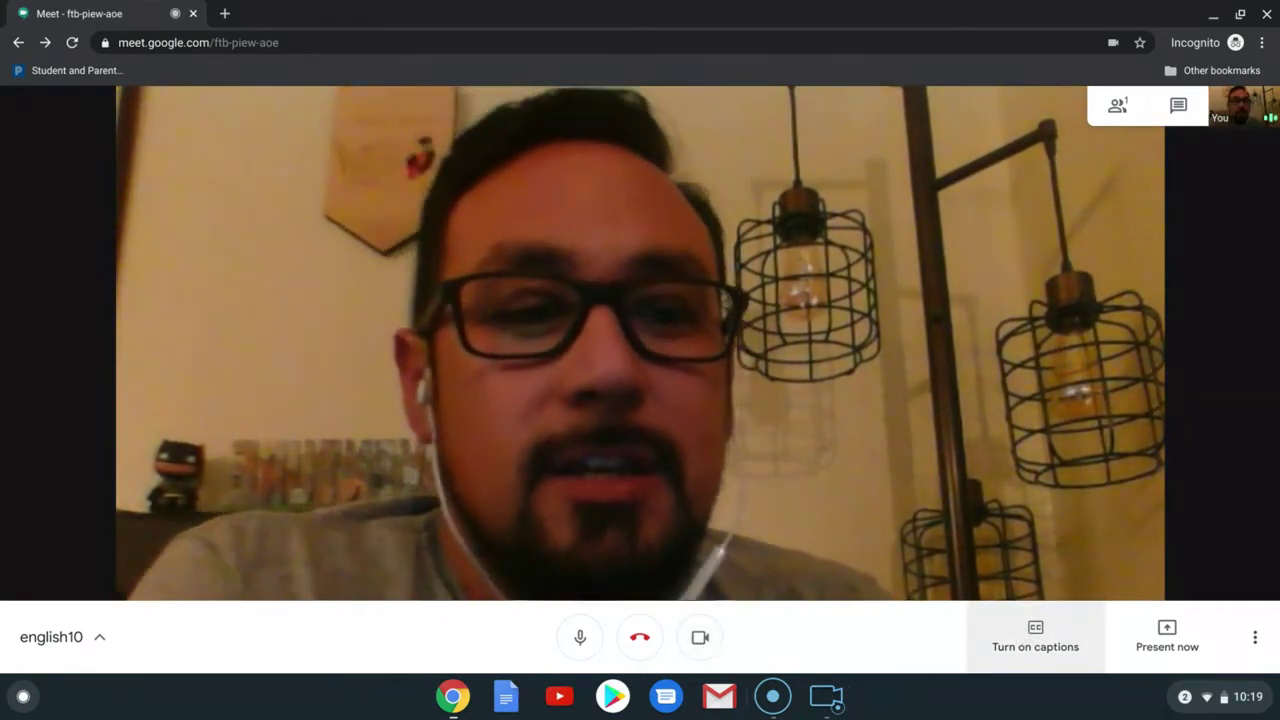
{"action": "left_click", "coordinate": [1030, 645]}
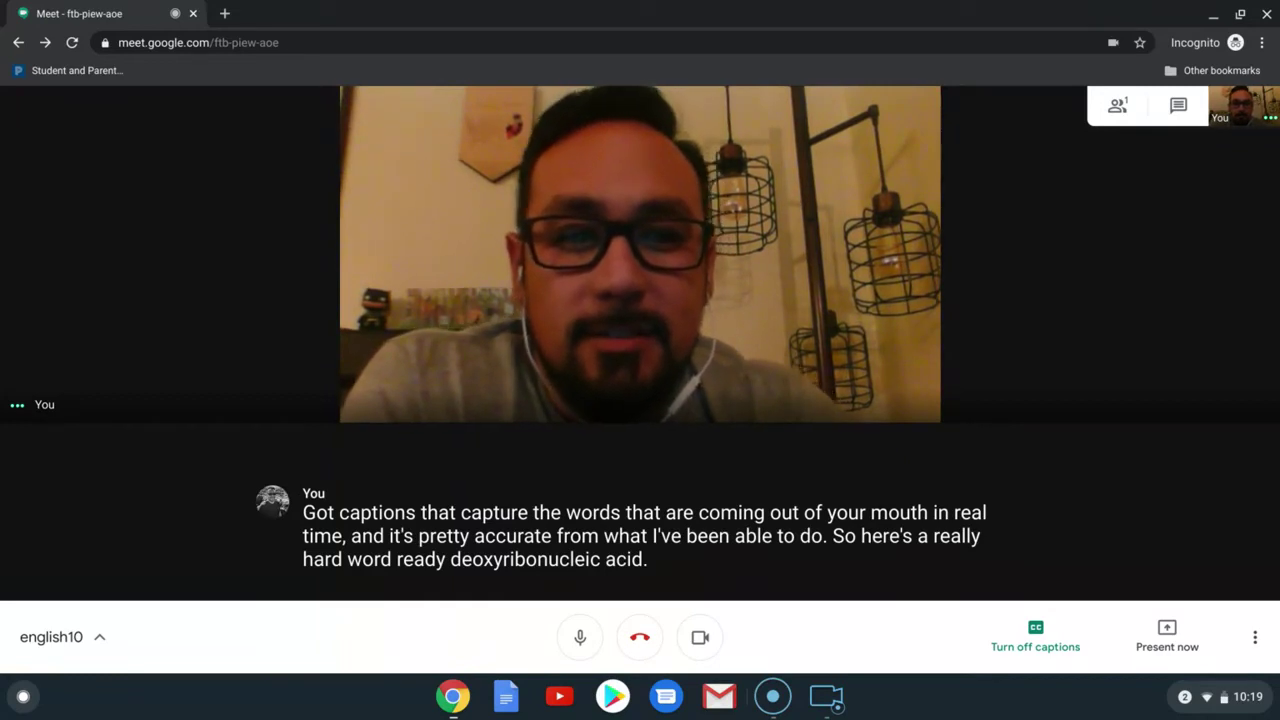
{"action": "left_click", "coordinate": [1033, 650]}
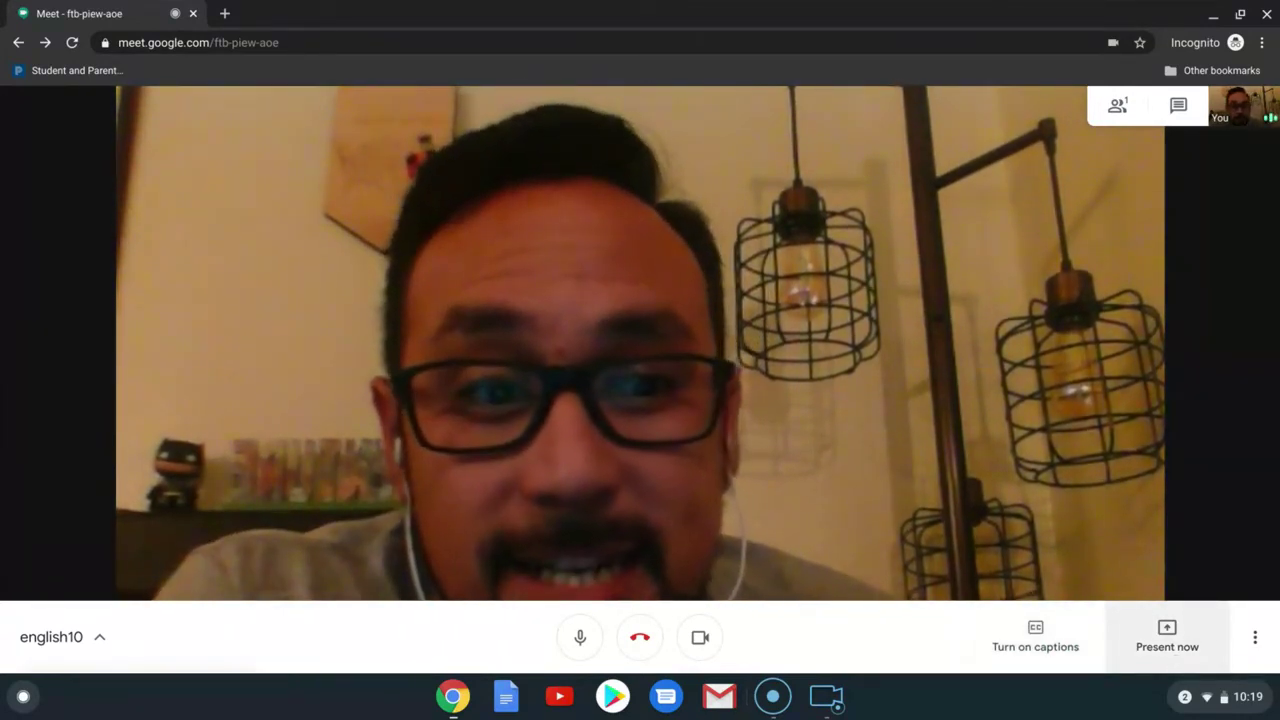
Step: Try presenting the entire screen, then cancel and close the presenting menu
{"action": "left_click", "coordinate": [1178, 660]}
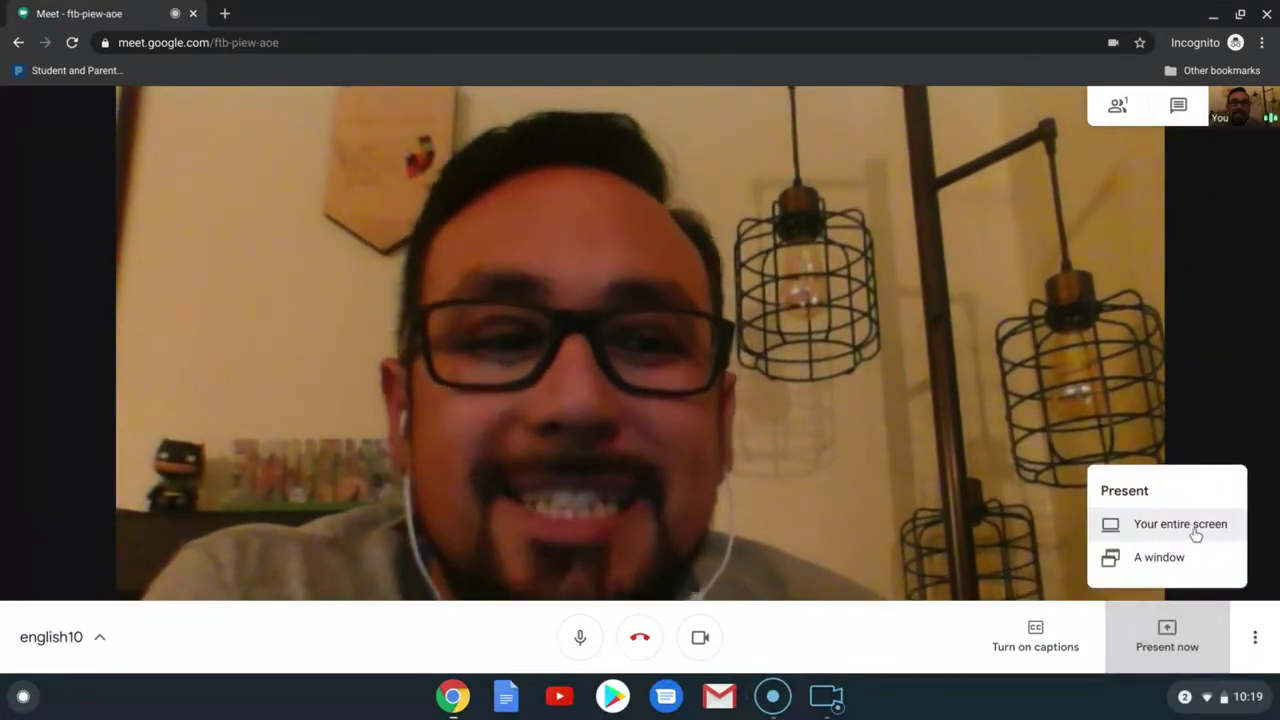
{"action": "left_click", "coordinate": [1195, 534]}
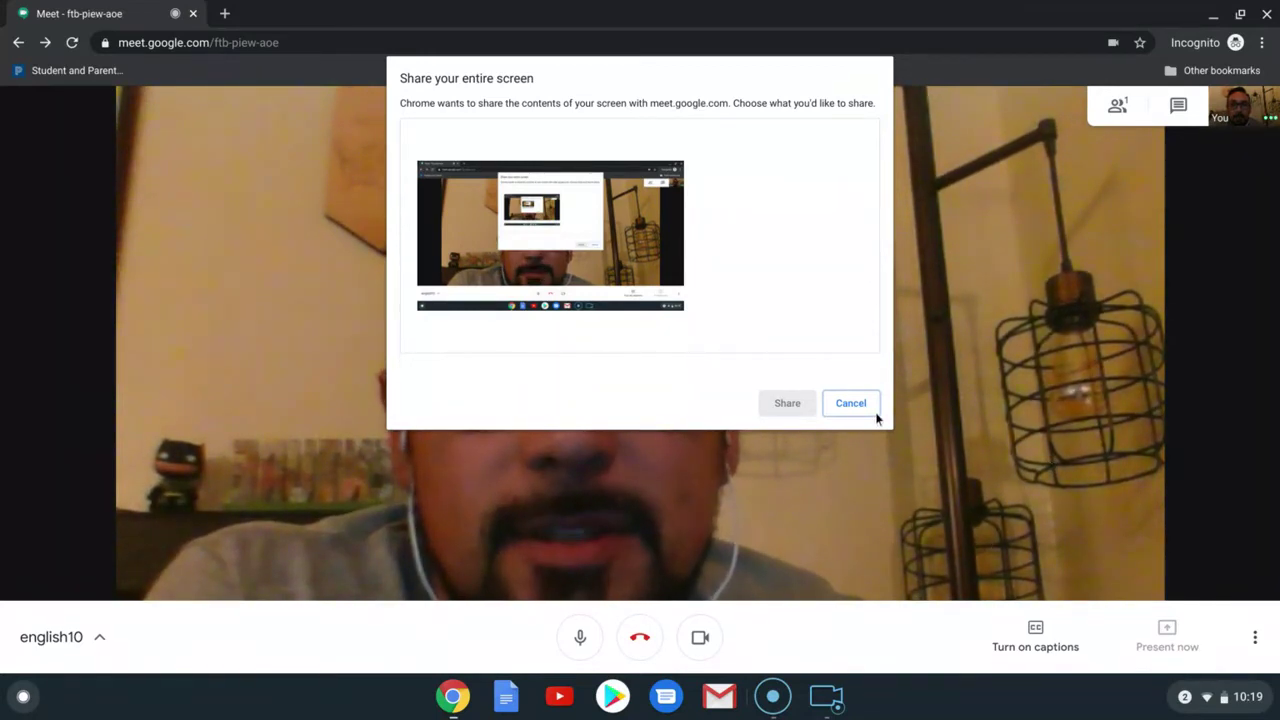
{"action": "left_click", "coordinate": [601, 287]}
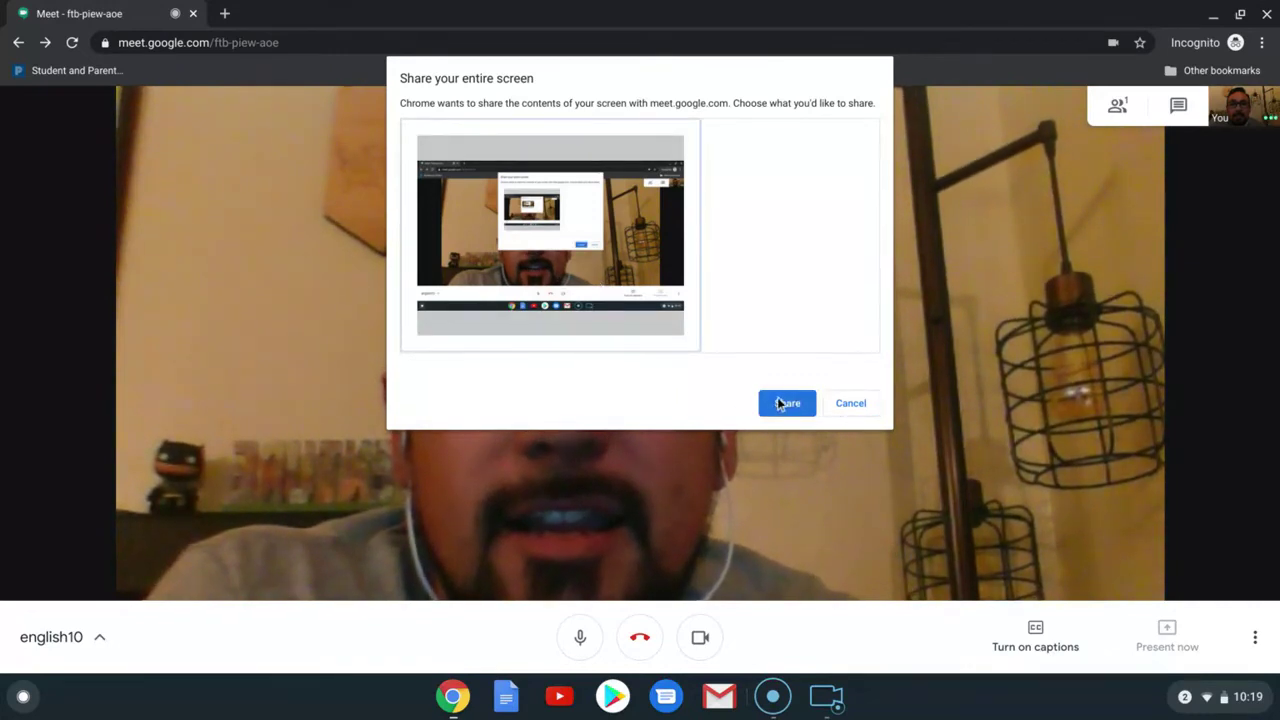
{"action": "left_click", "coordinate": [831, 403]}
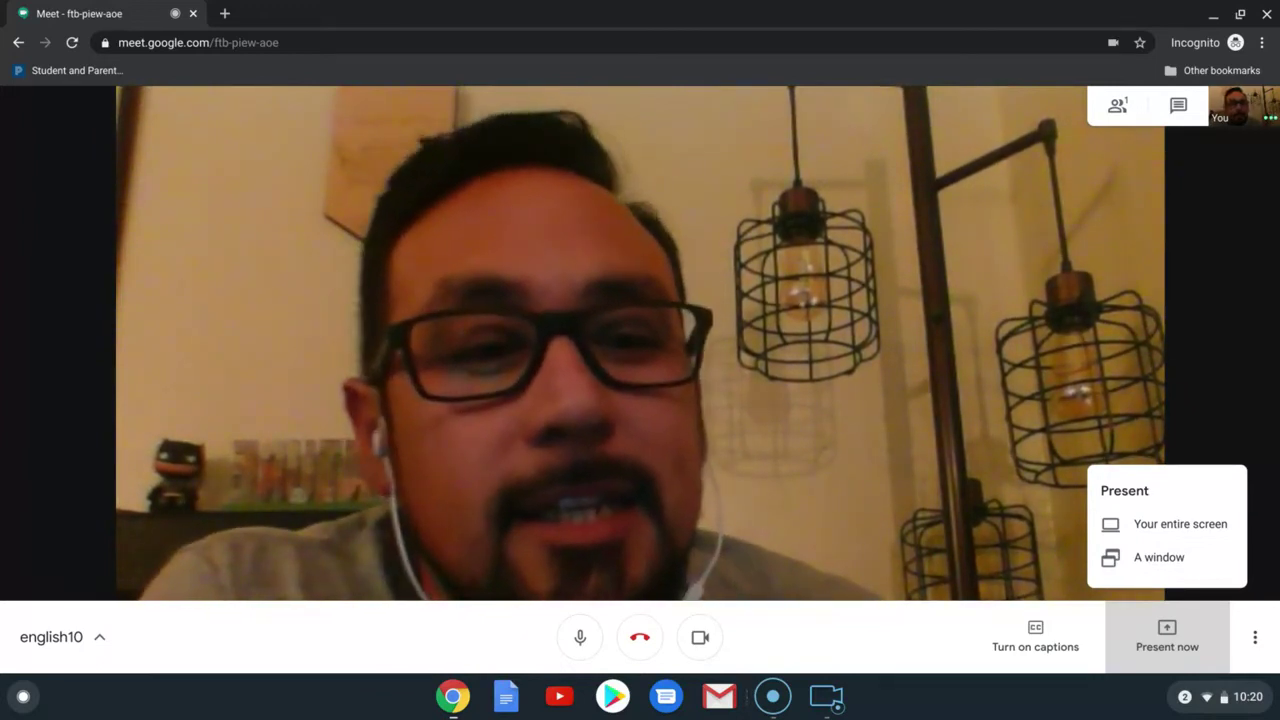
{"action": "left_click", "coordinate": [1273, 565]}
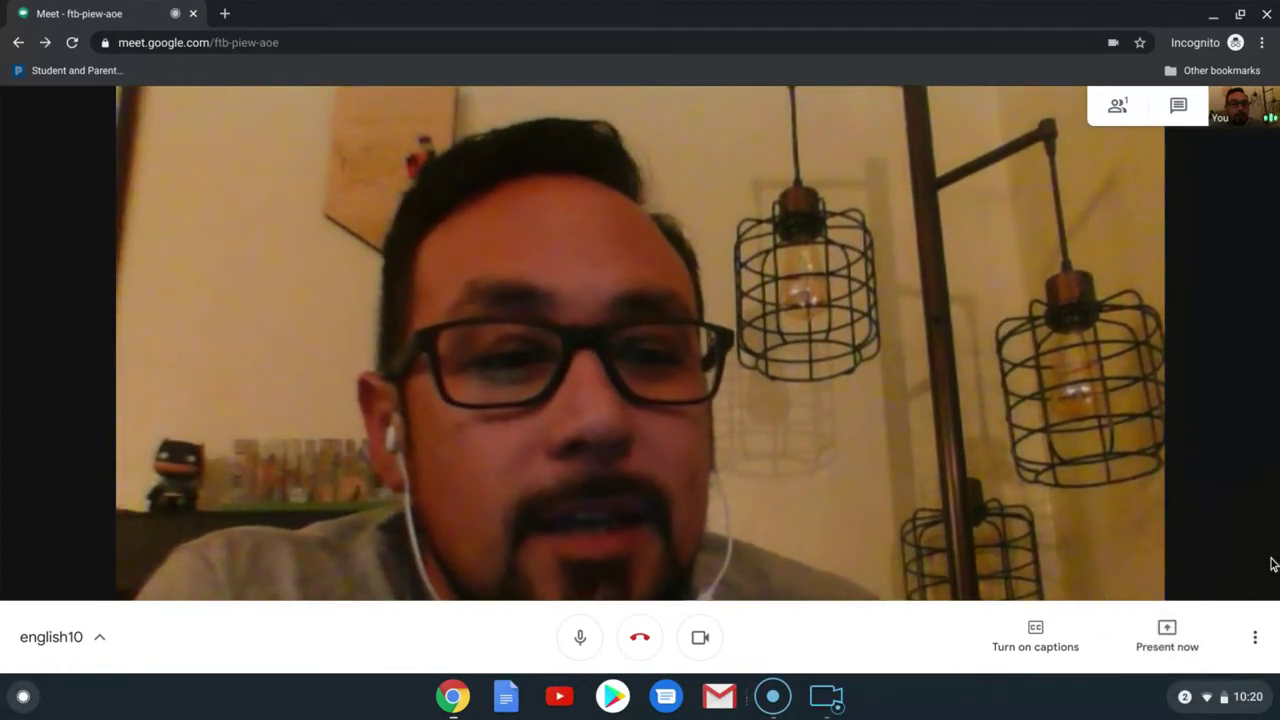
Step: Record the english10 meeting from More options, accepting the consent notice
{"action": "left_click", "coordinate": [1259, 637]}
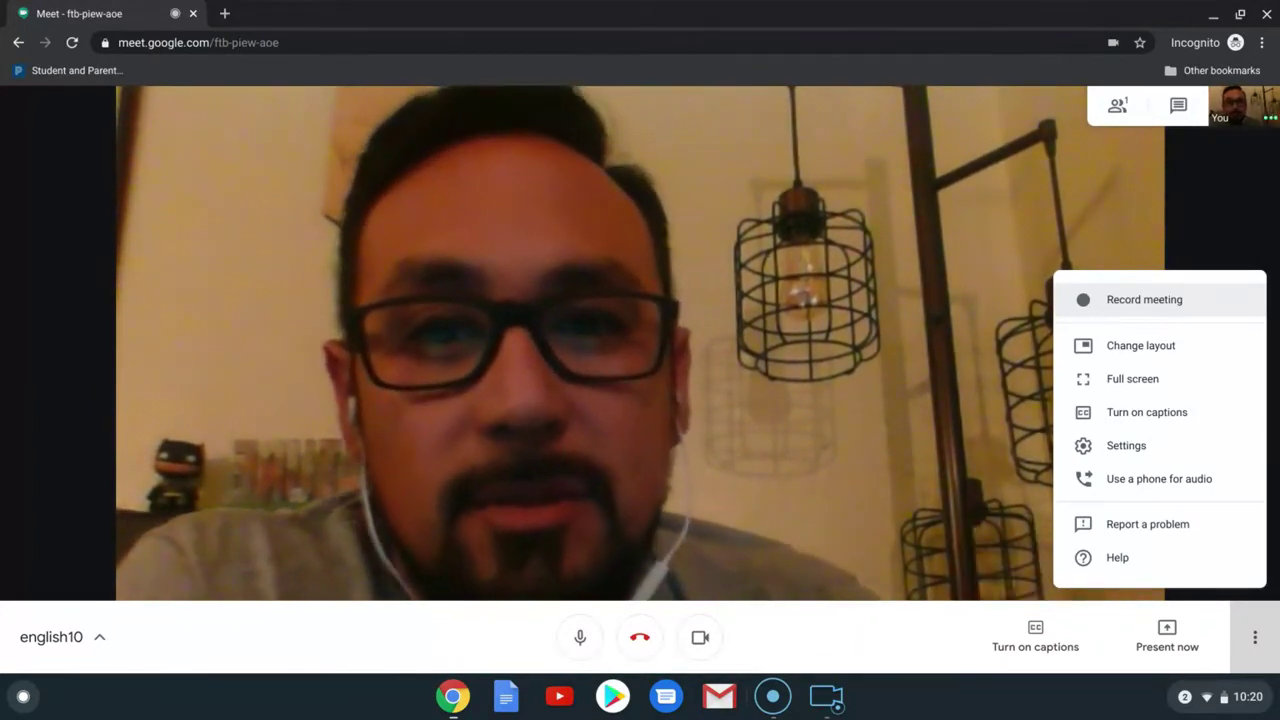
{"action": "left_click", "coordinate": [1188, 310]}
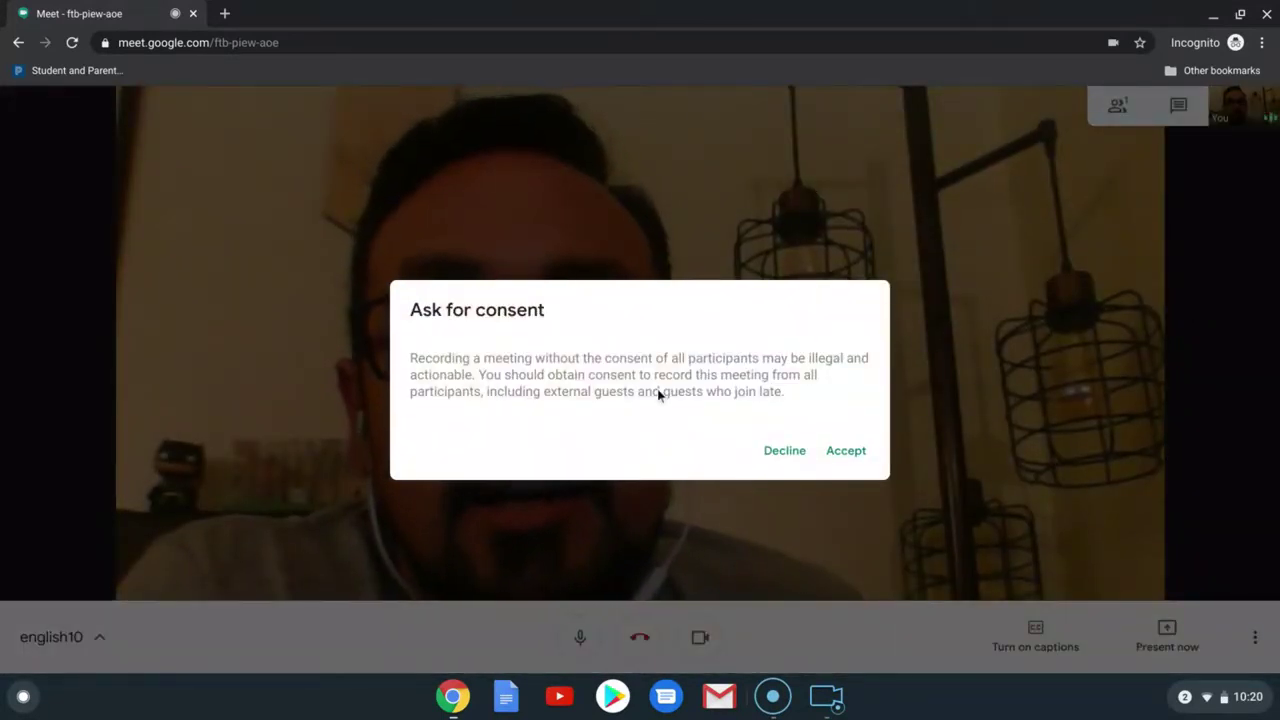
{"action": "left_click", "coordinate": [856, 455]}
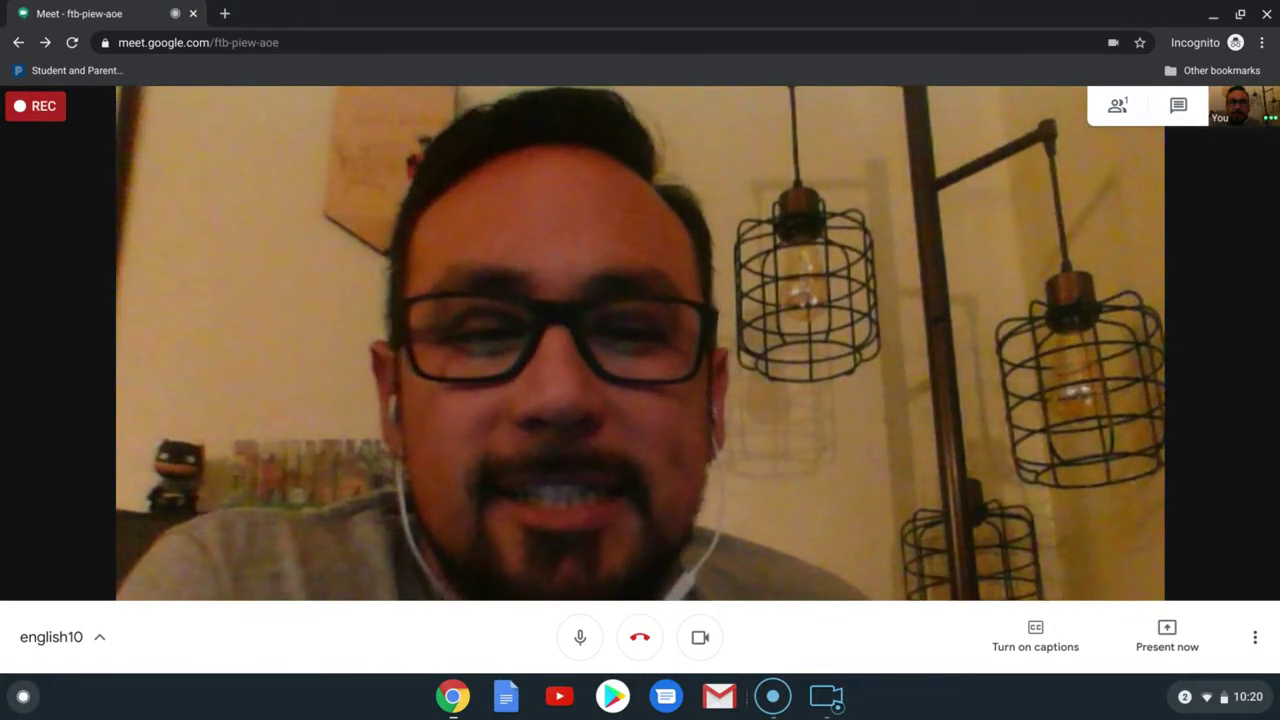
Step: Open the chat panel and look over the People list before returning to Chat
{"action": "left_click", "coordinate": [1254, 637]}
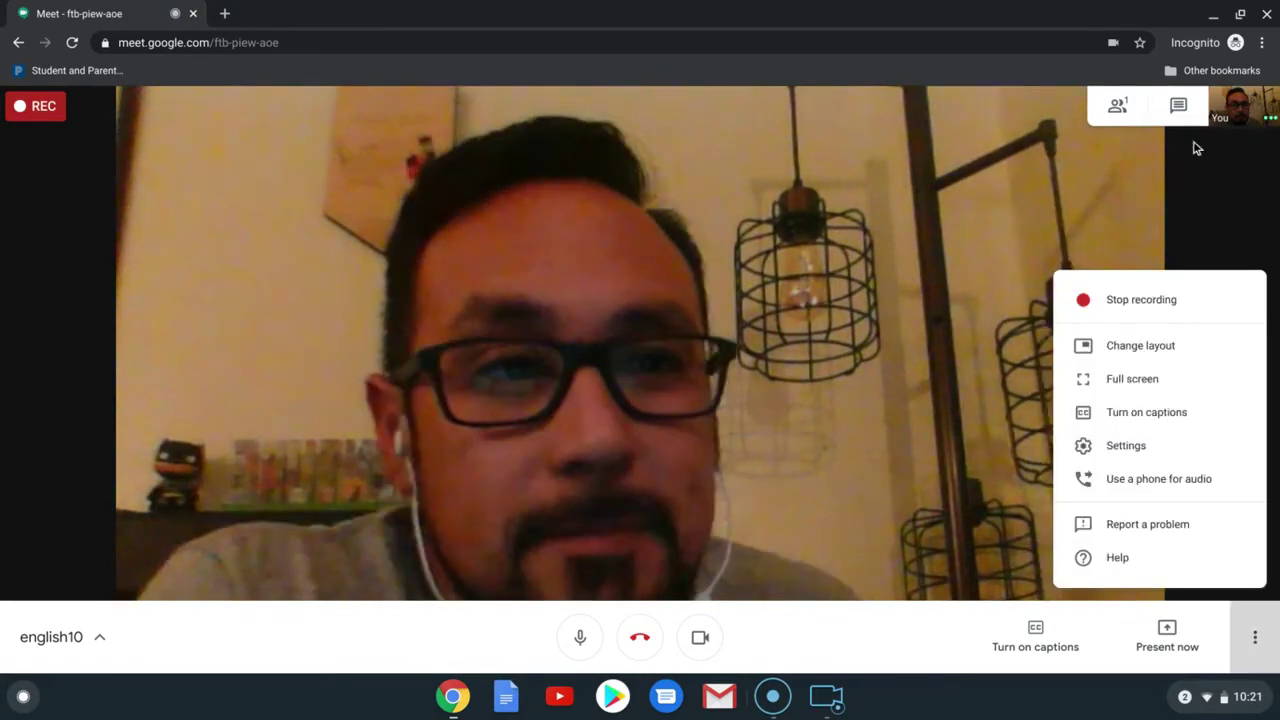
{"action": "left_click", "coordinate": [1190, 174]}
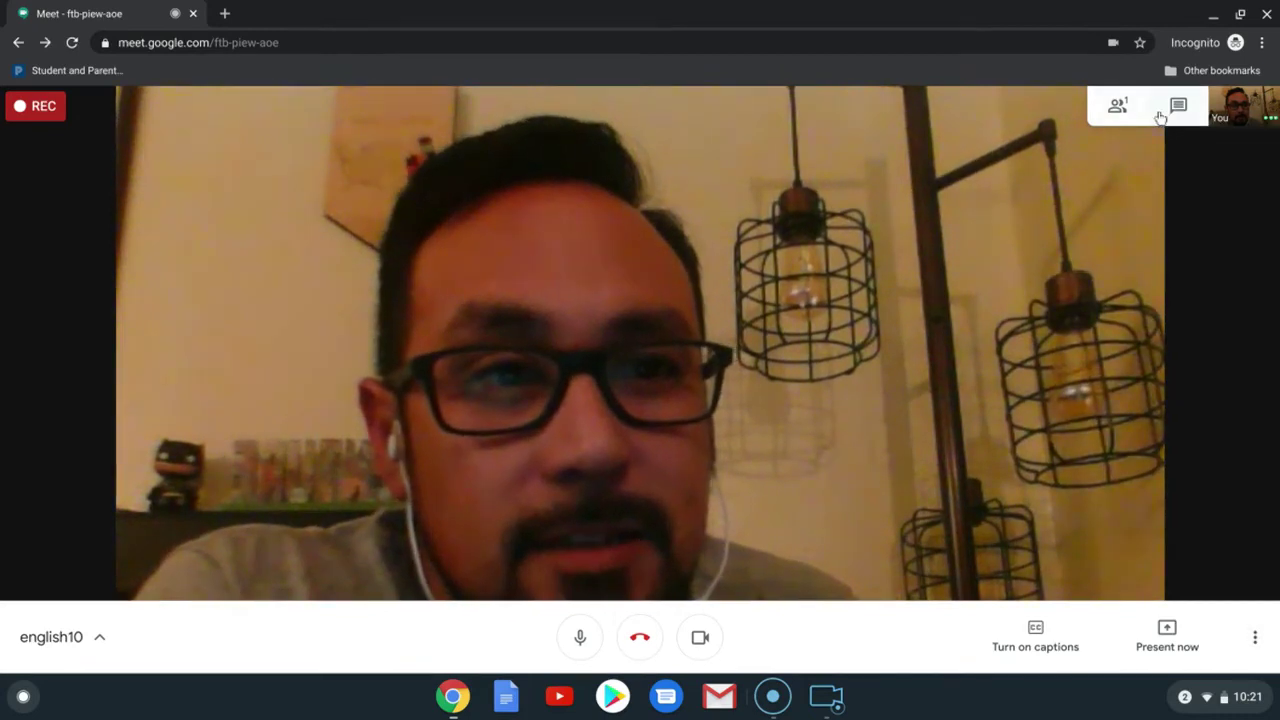
{"action": "left_click", "coordinate": [1158, 116]}
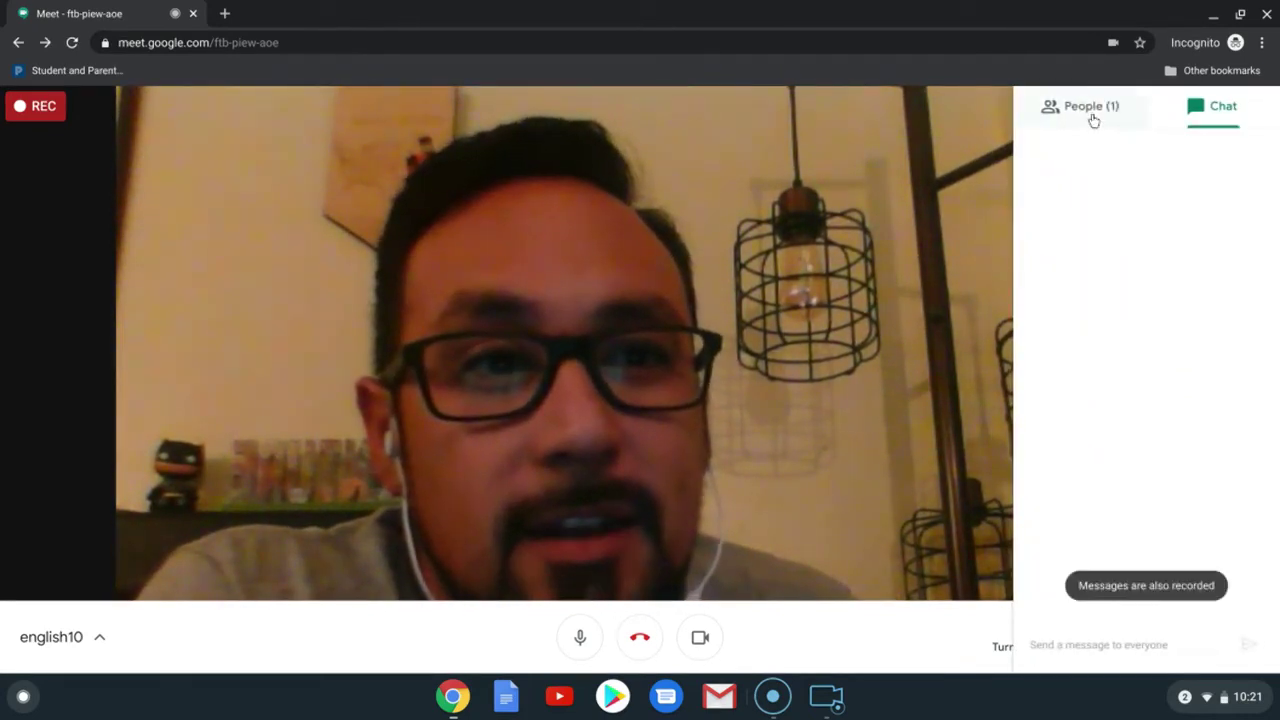
{"action": "left_click", "coordinate": [1090, 108]}
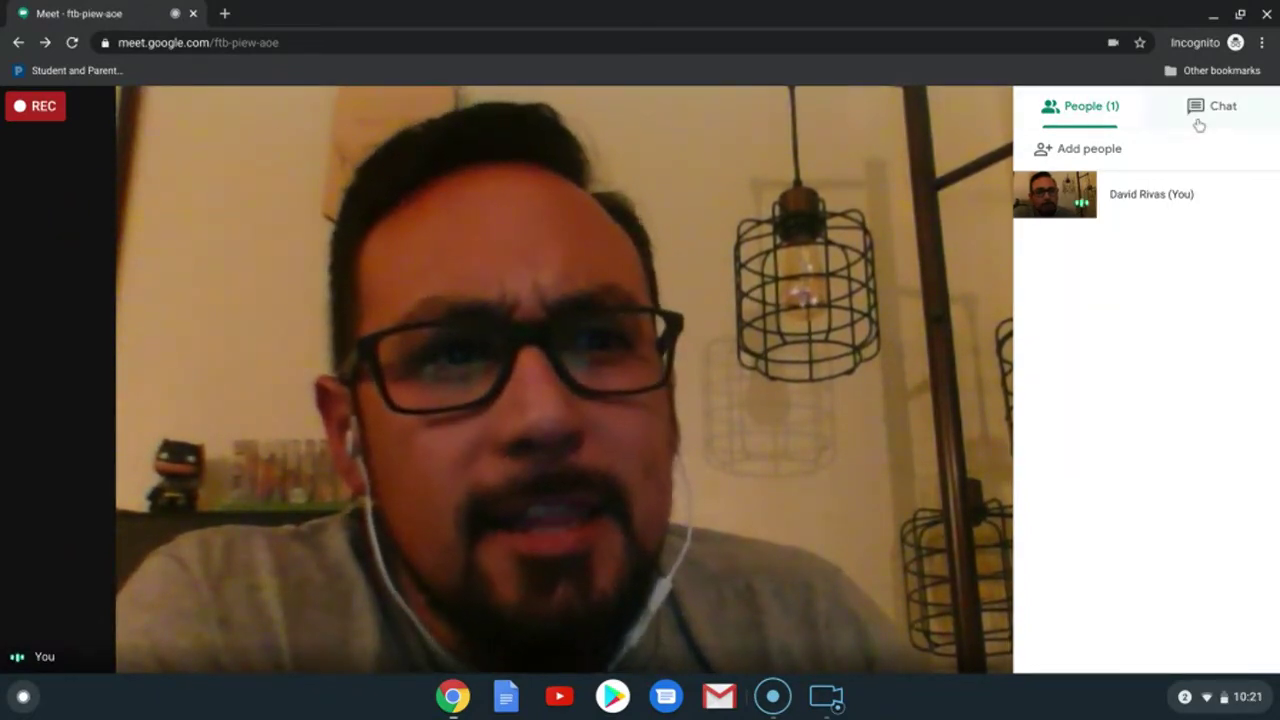
{"action": "left_click", "coordinate": [1199, 120]}
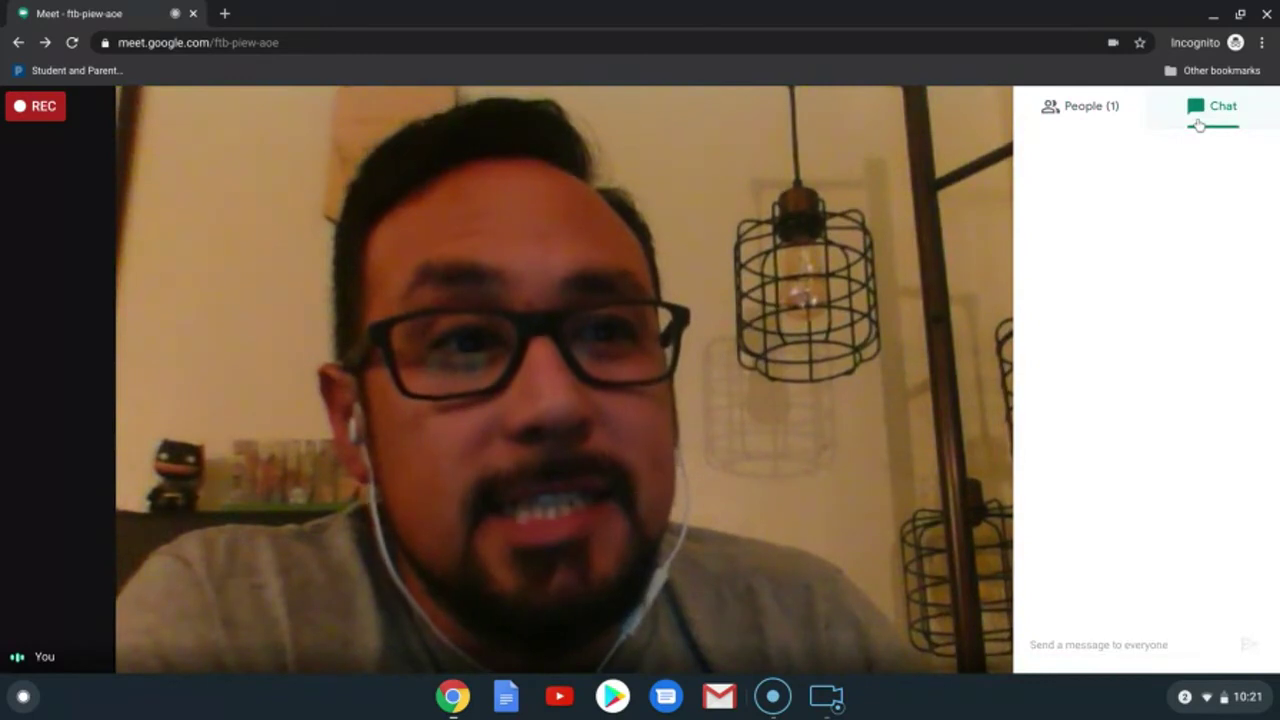
Step: Send 'How are you?' to everyone in the chat, then close the panel
{"action": "left_click", "coordinate": [1048, 639]}
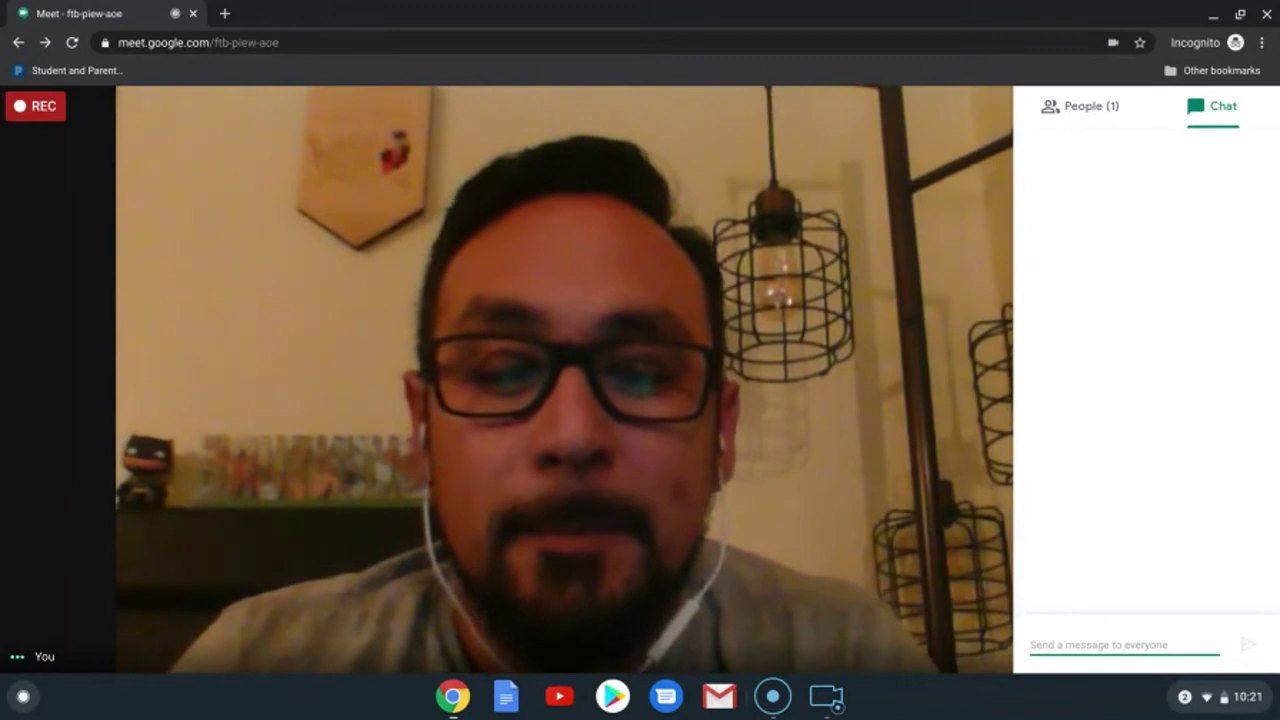
{"action": "type", "text": "How"}
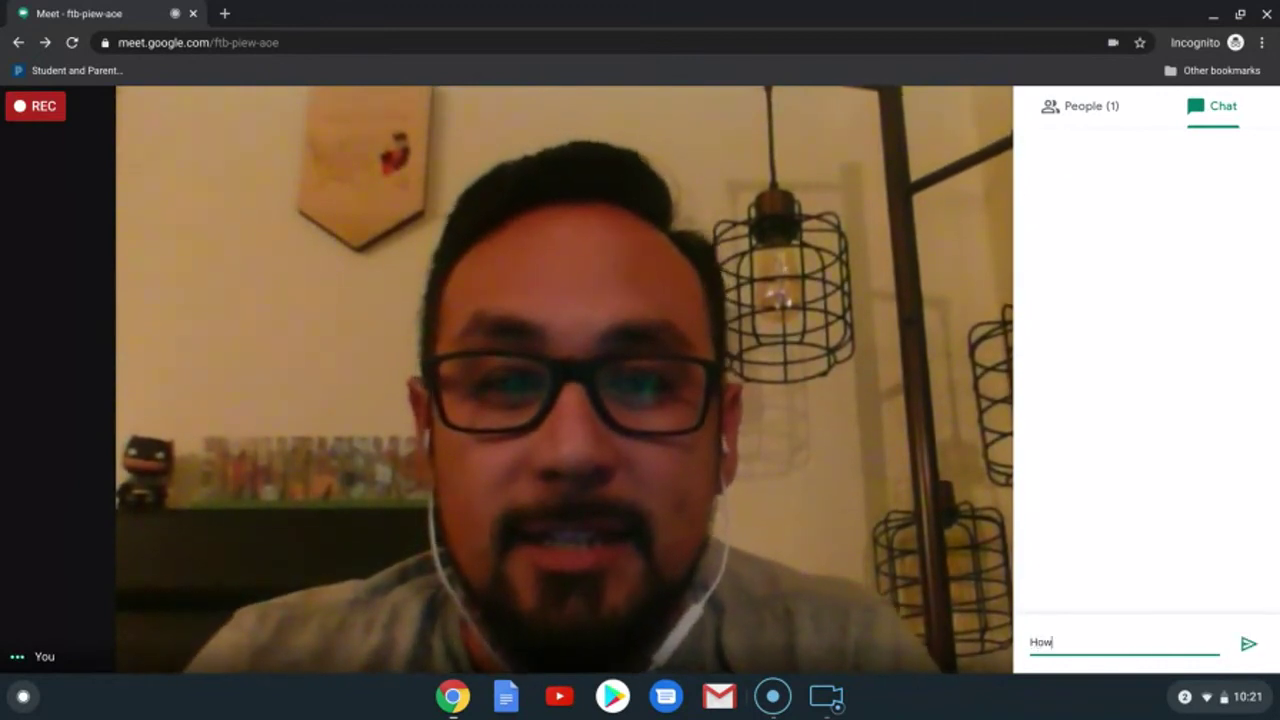
{"action": "type", "text": " are you?"}
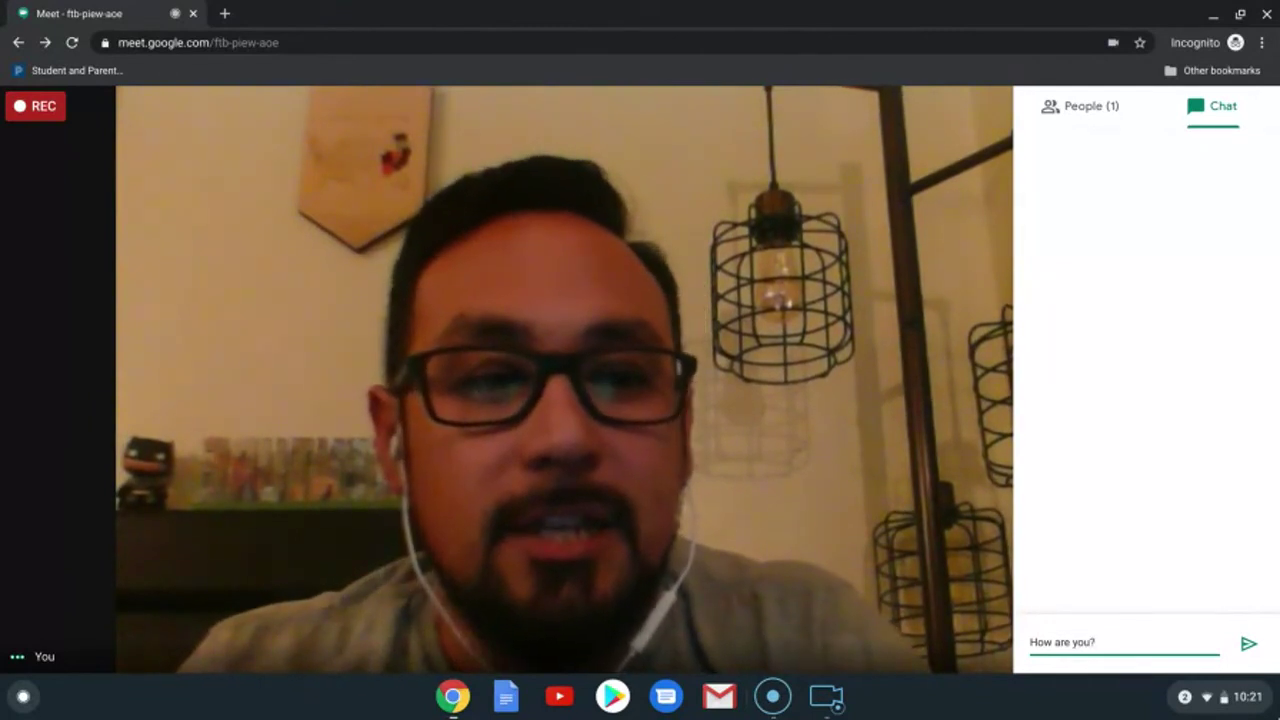
{"action": "left_click", "coordinate": [1249, 644]}
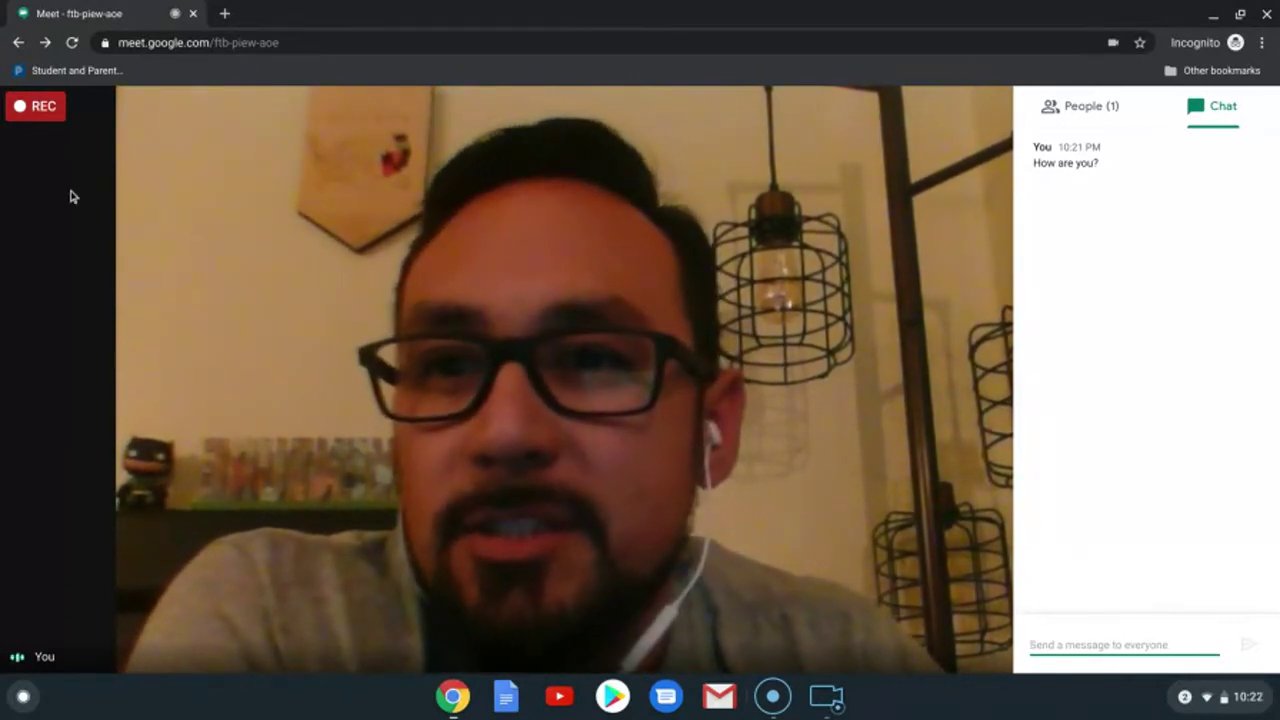
{"action": "left_click", "coordinate": [37, 116]}
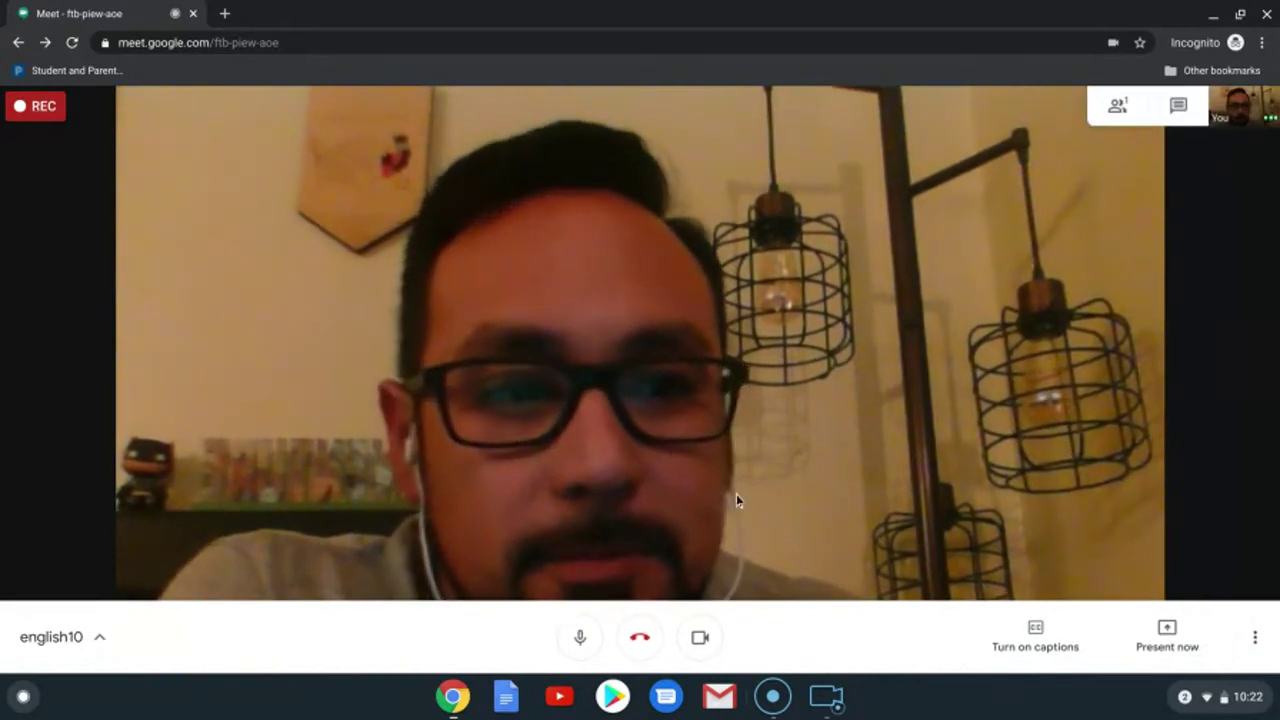
Step: Stop recording from More options and confirm in the dialog
{"action": "left_click", "coordinate": [1255, 640]}
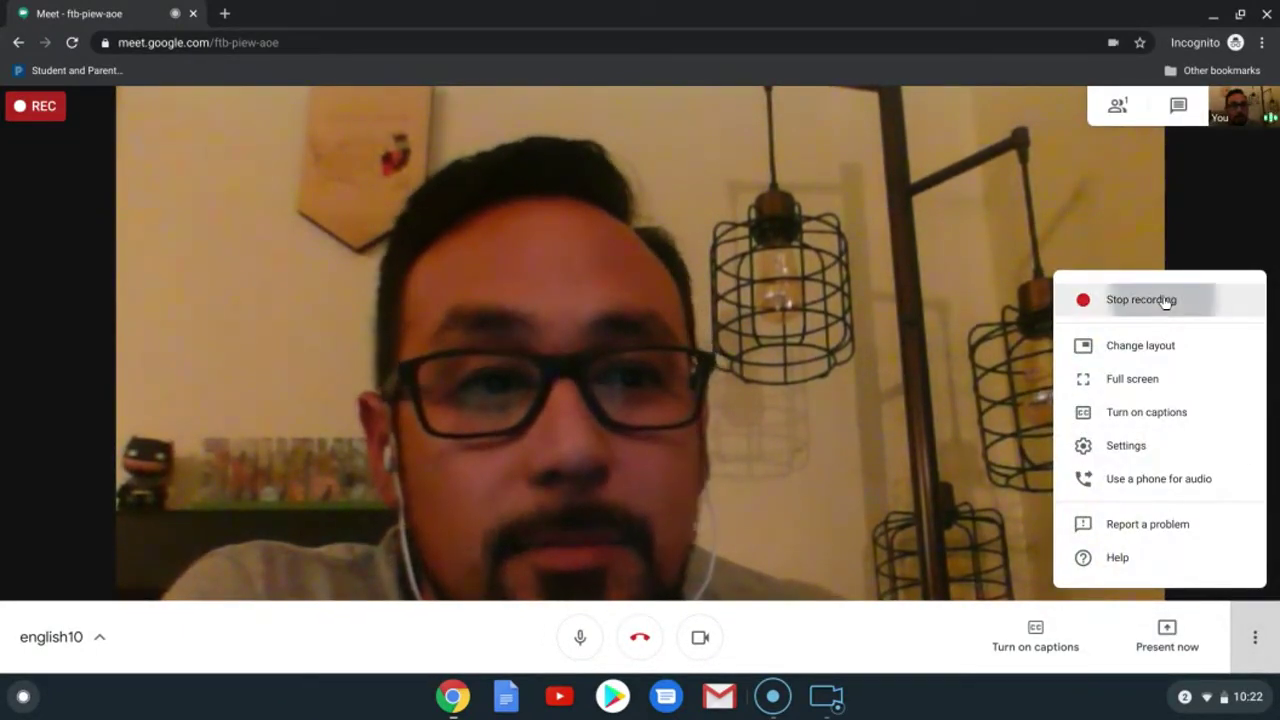
{"action": "left_click", "coordinate": [1165, 300]}
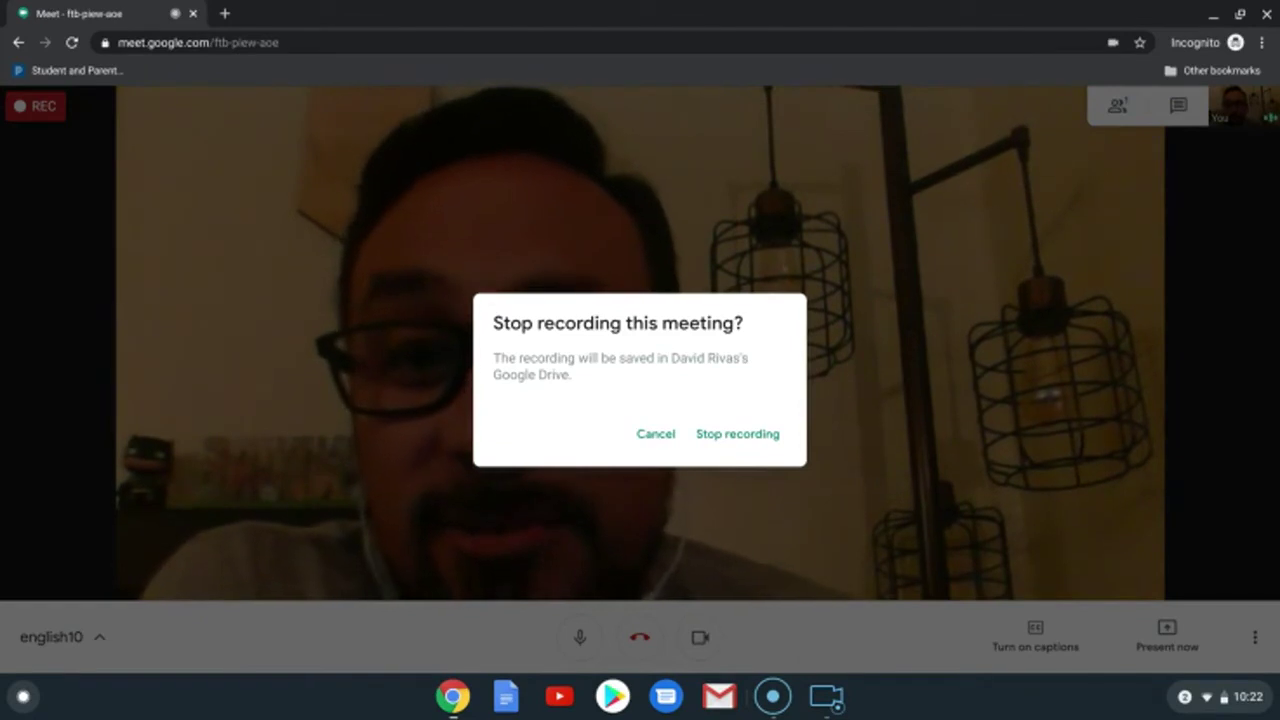
{"action": "left_click", "coordinate": [721, 436]}
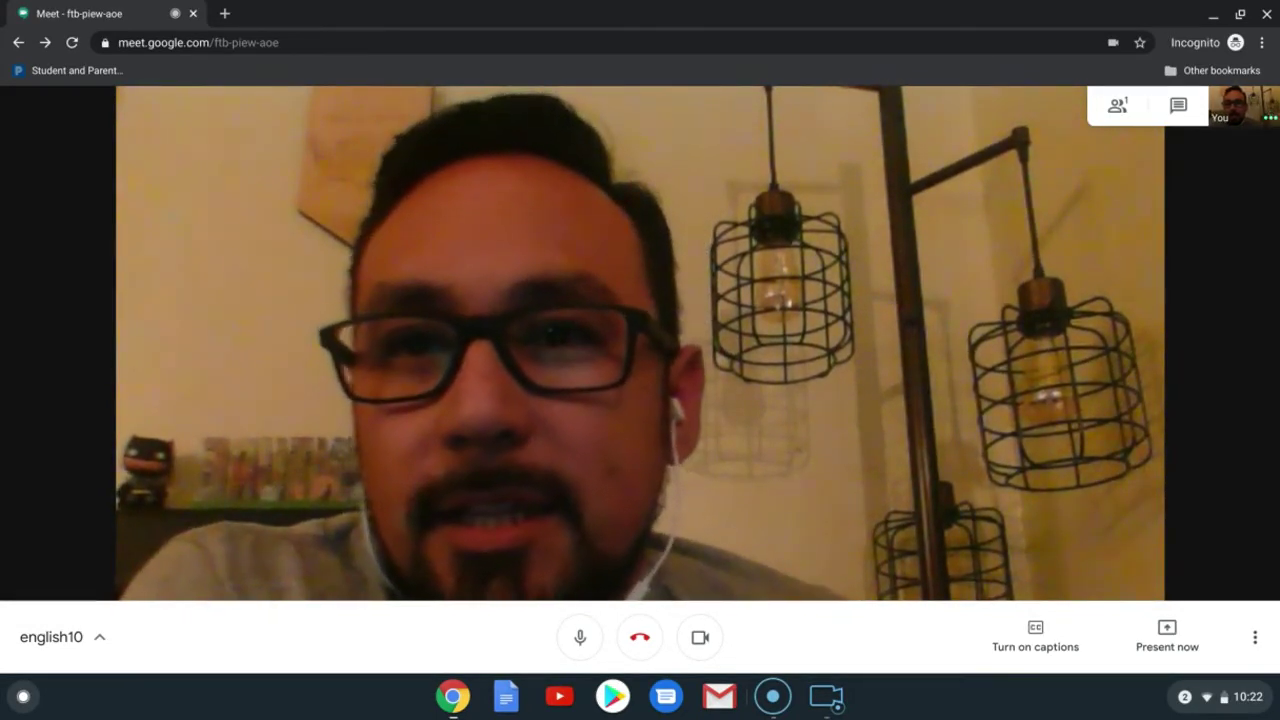
{"action": "left_click", "coordinate": [225, 14]}
{"action": "type", "text": "drive."}
{"action": "key", "text": "Return"}
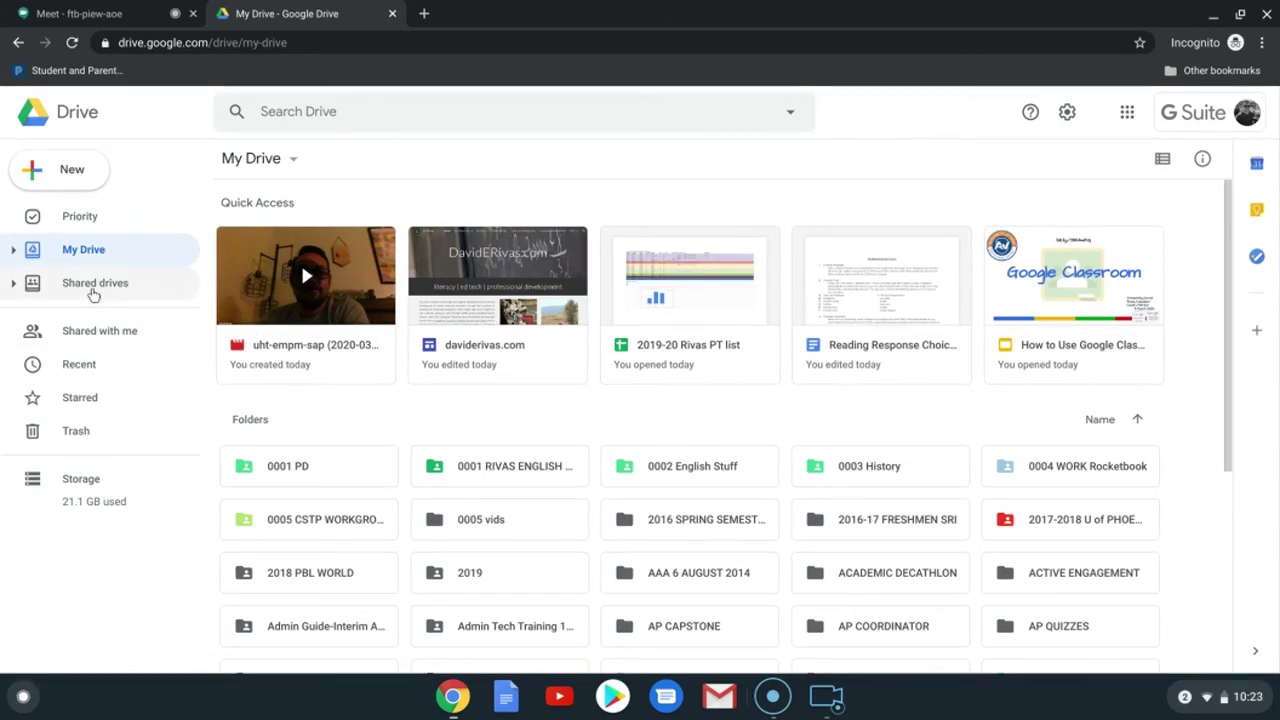
{"action": "left_click", "coordinate": [84, 372]}
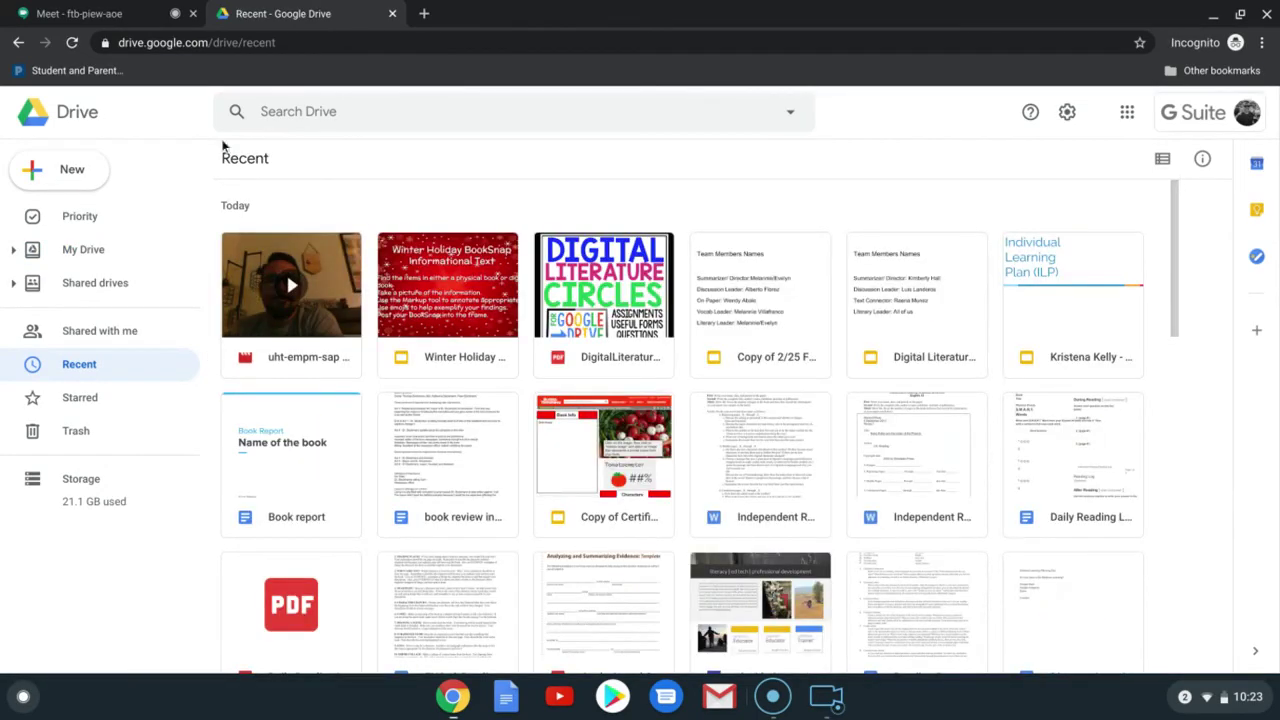
{"action": "left_click", "coordinate": [126, 10]}
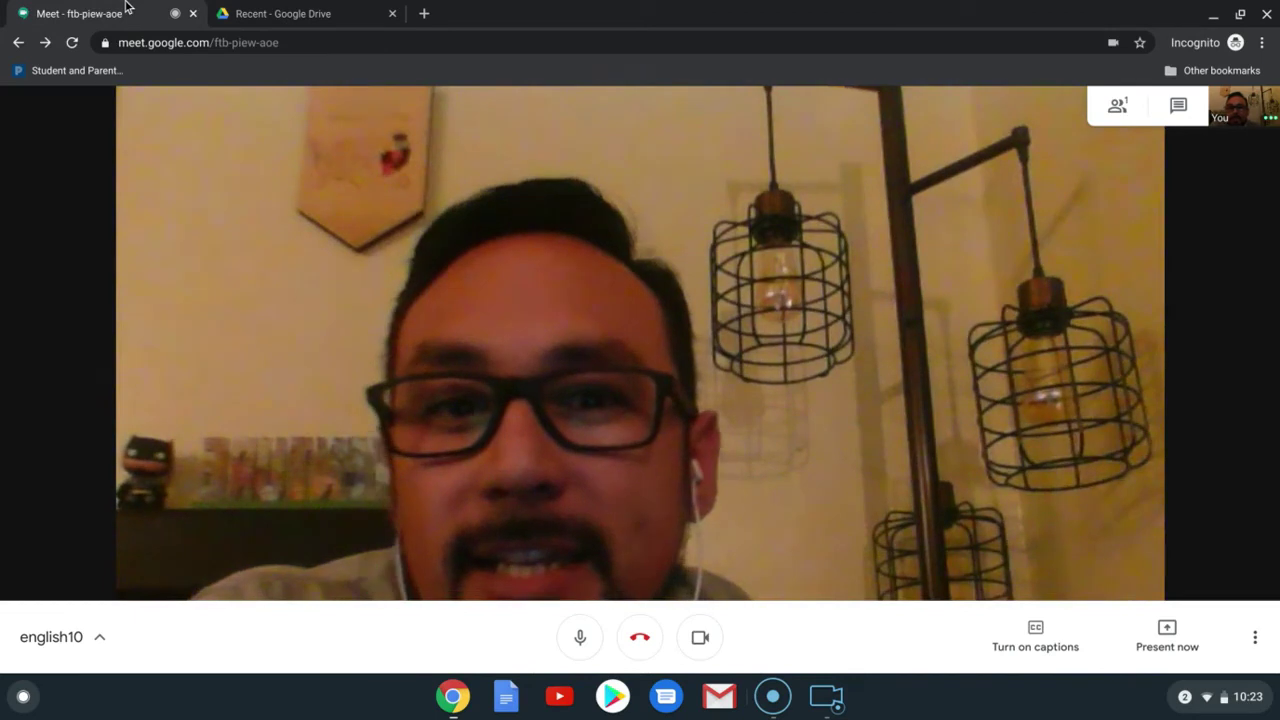